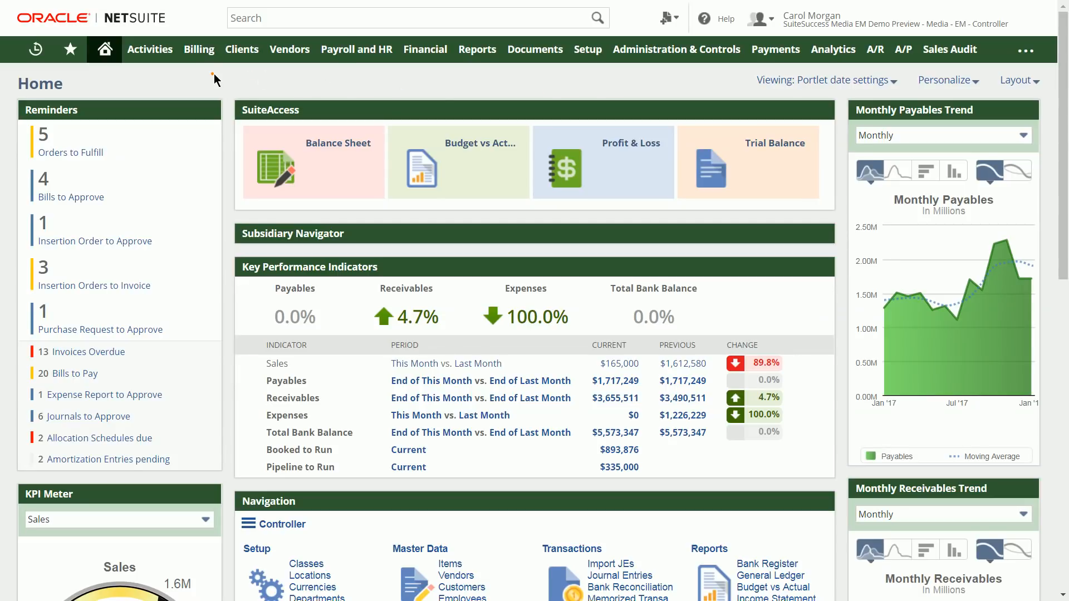
{"action": "left_click_drag", "start_coordinate": [199, 71], "coordinate": [247, 62]}
{"action": "left_click_drag", "start_coordinate": [414, 69], "coordinate": [495, 59]}
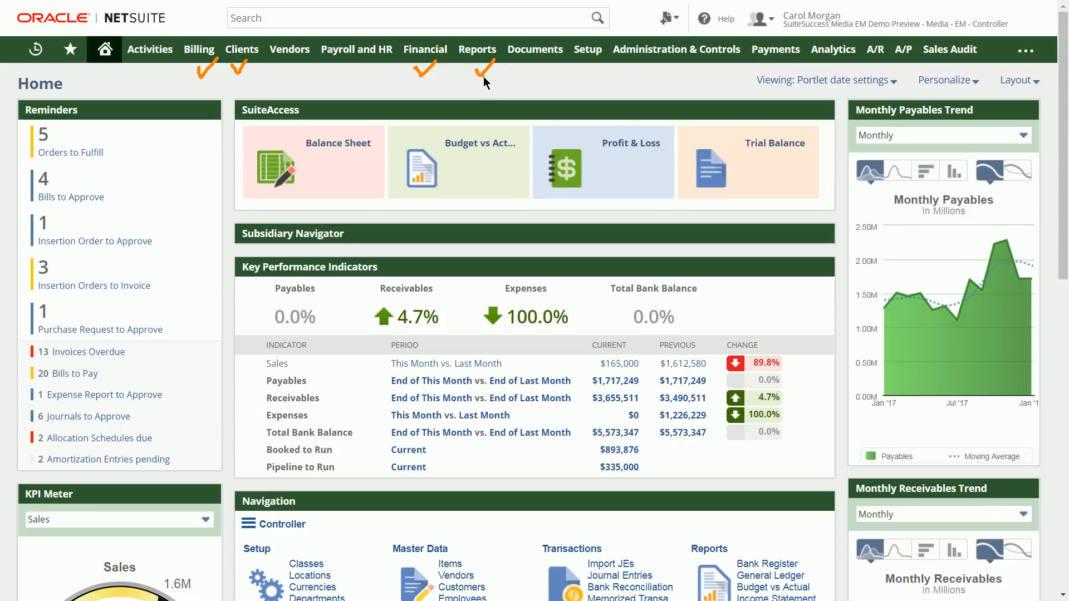
{"action": "key", "text": "Escape"}
{"action": "mouse_move", "coordinate": [3, 111]}
{"action": "left_mouse_down"}
{"action": "mouse_move", "coordinate": [101, 167]}
{"action": "mouse_move", "coordinate": [231, 401]}
{"action": "mouse_move", "coordinate": [231, 464]}
{"action": "left_mouse_up"}
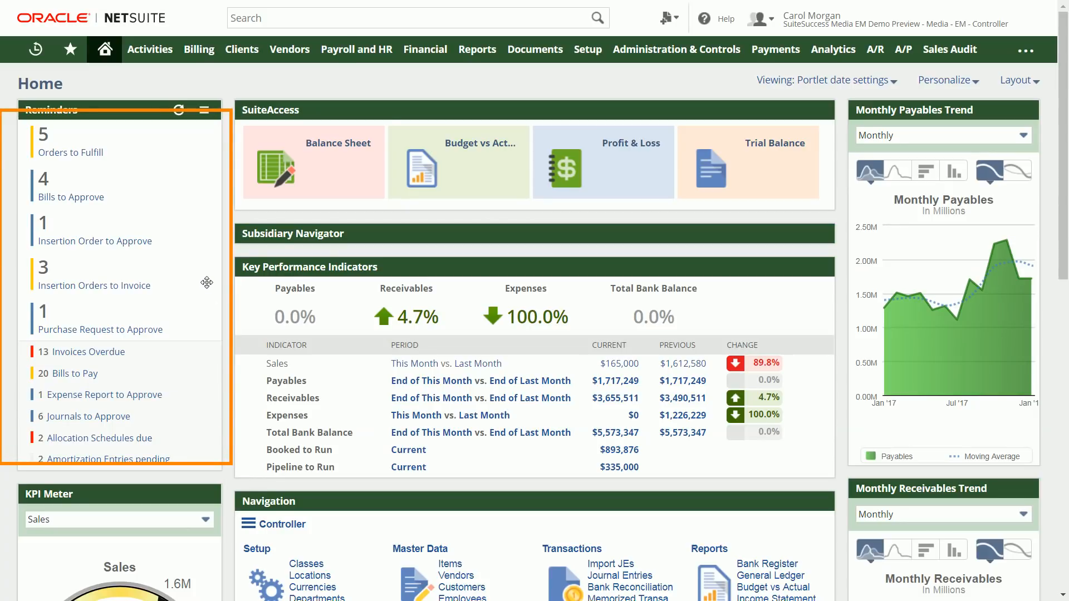
{"action": "key", "text": "Escape"}
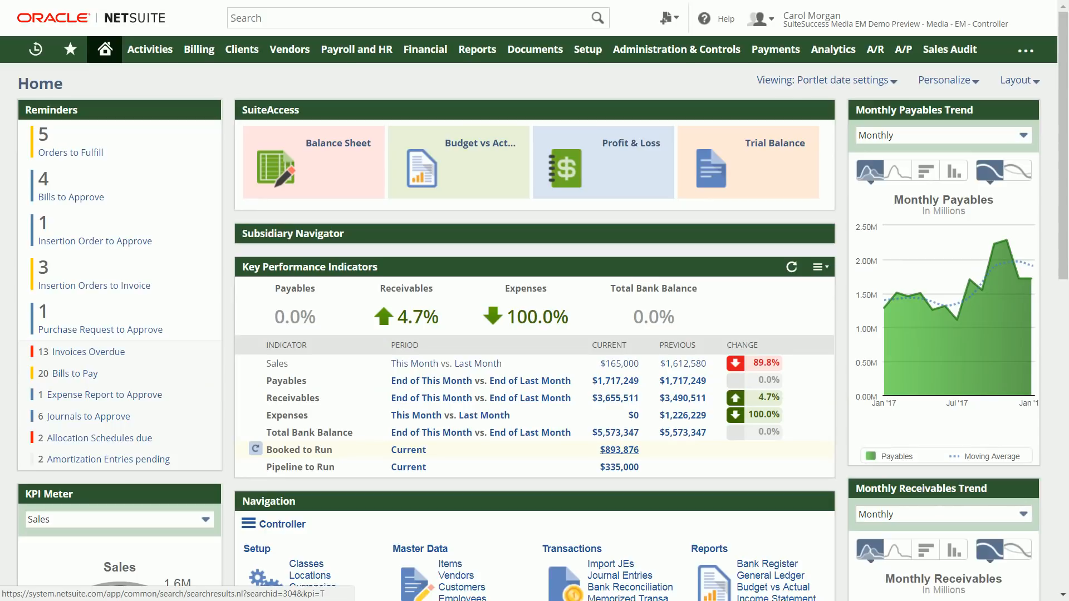
Open the Booked to Run results from the key performance indicators and open the New Year, New Shoes campaign's insertion order for A Shoe Company
{"action": "left_click", "coordinate": [620, 450]}
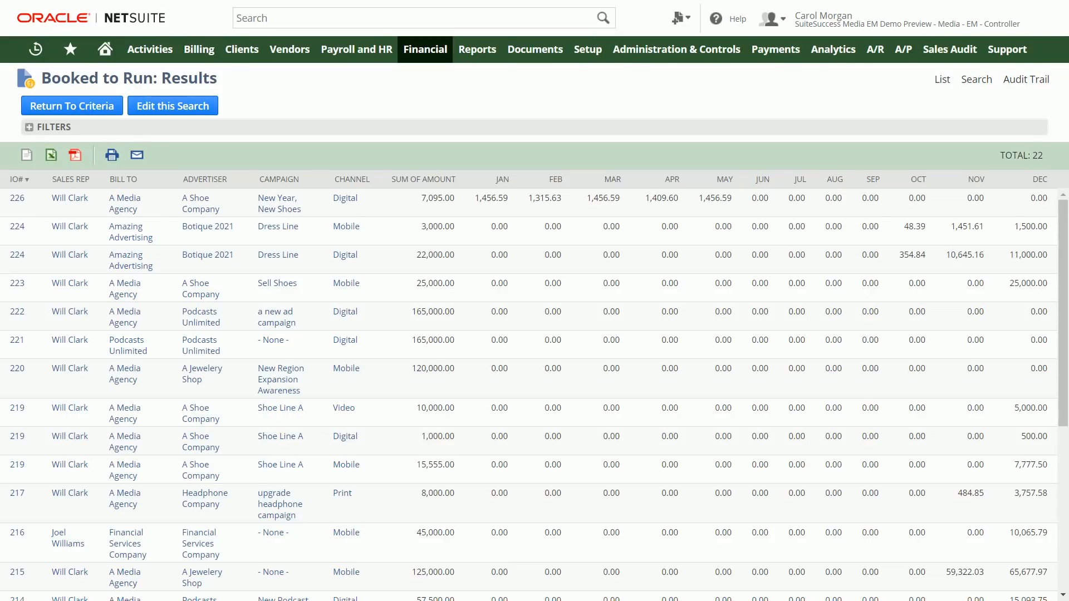
{"action": "left_click_drag", "start_coordinate": [461, 162], "coordinate": [749, 212]}
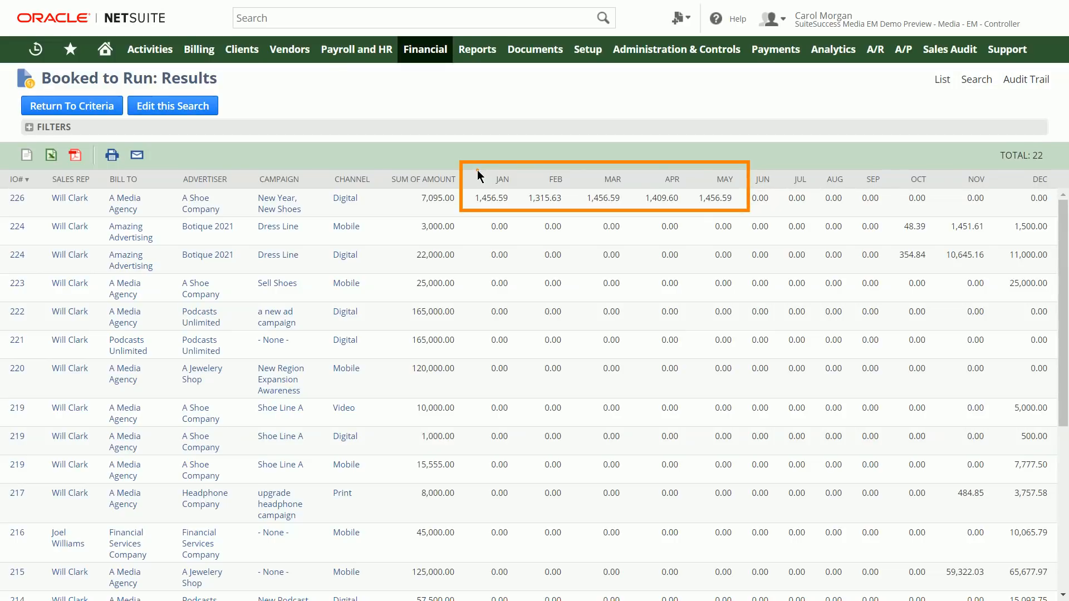
{"action": "key", "text": "Escape"}
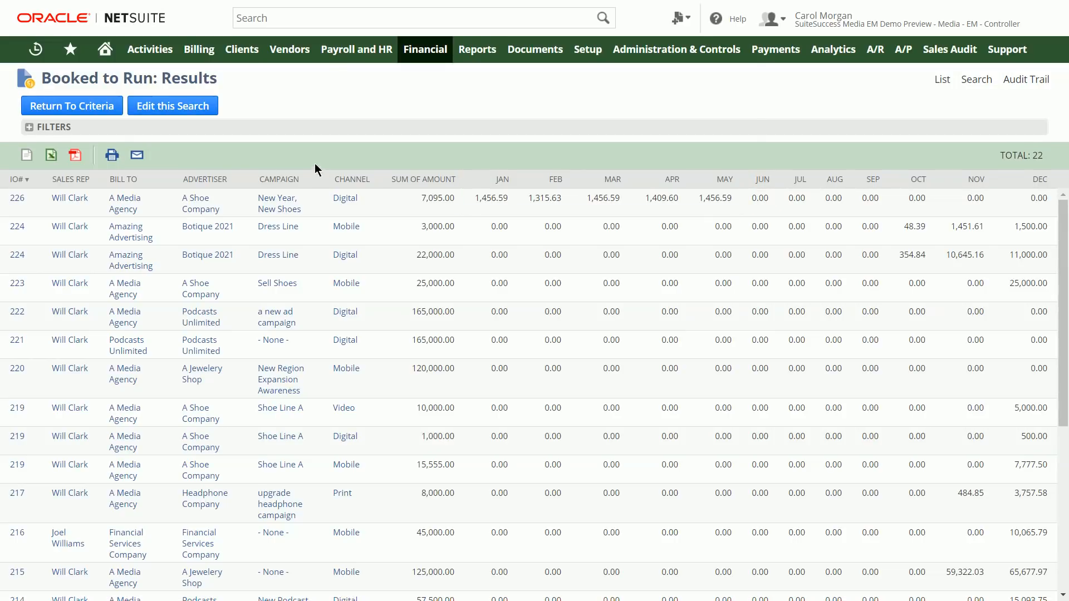
{"action": "mouse_move", "coordinate": [51, 172]}
{"action": "left_mouse_down"}
{"action": "mouse_move", "coordinate": [781, 222]}
{"action": "mouse_move", "coordinate": [748, 220]}
{"action": "left_mouse_up"}
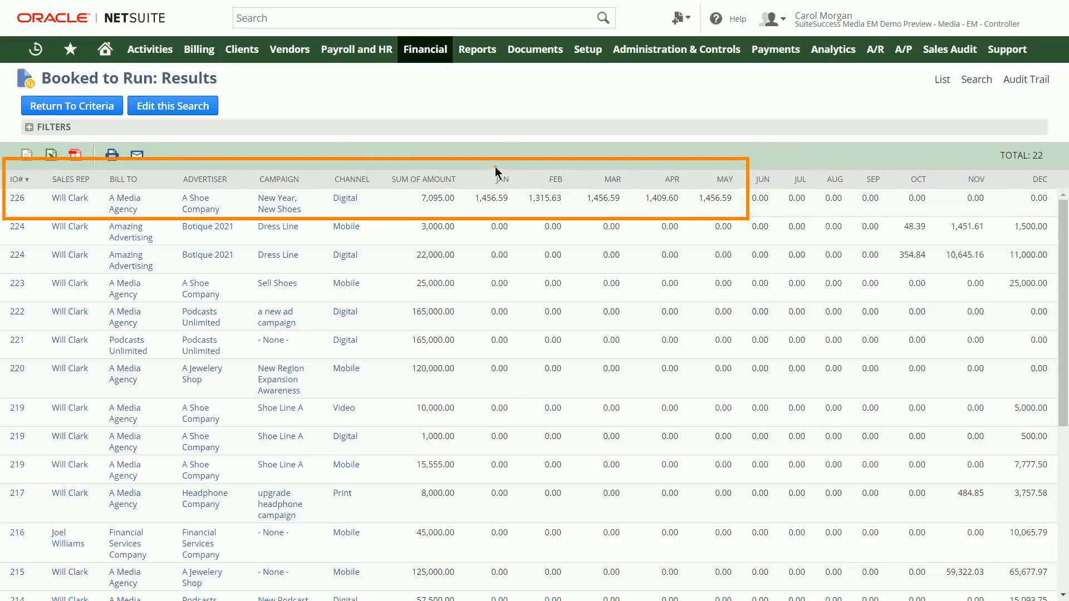
{"action": "left_click_drag", "start_coordinate": [729, 173], "coordinate": [741, 156]}
{"action": "key", "text": "Escape"}
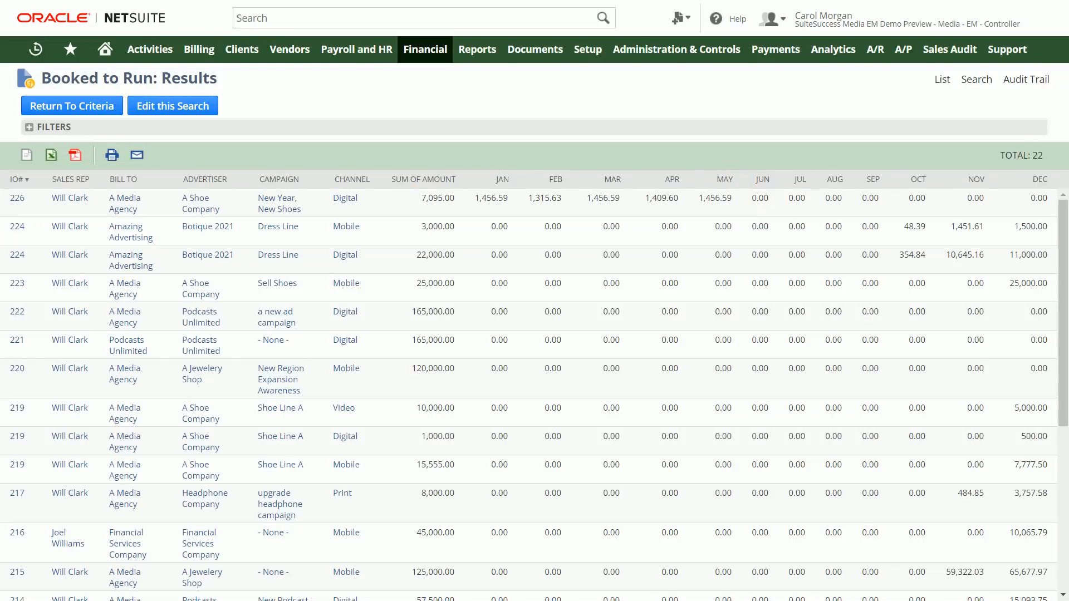
{"action": "left_click", "coordinate": [17, 198]}
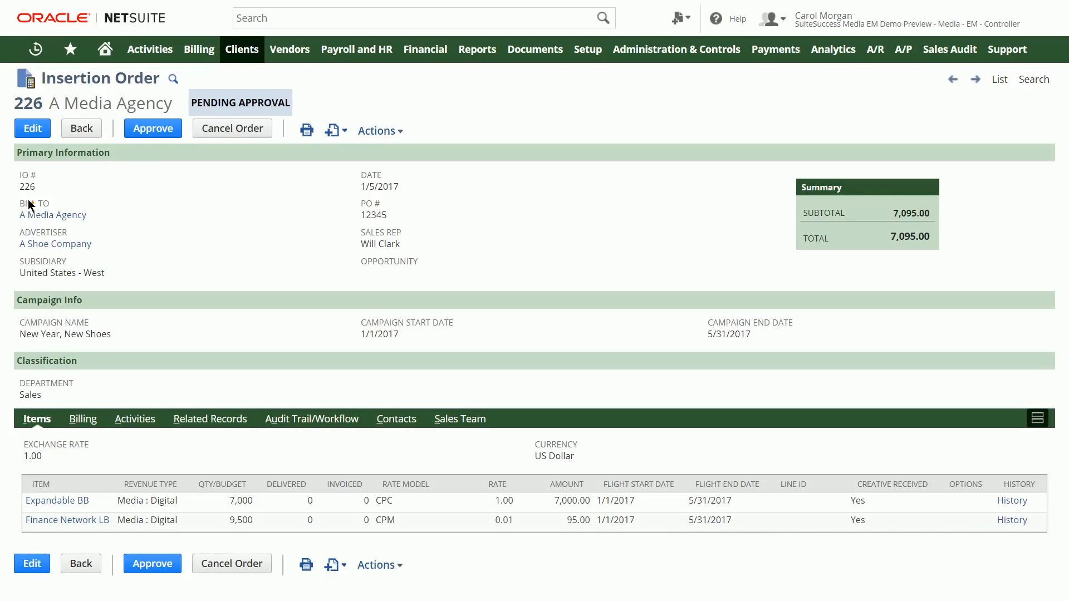
{"action": "left_click_drag", "start_coordinate": [8, 193], "coordinate": [124, 255]}
Edit the insertion order and switch its custom form to Media - MM - OOH - Insertion Order Form to check its item columns
{"action": "left_click", "coordinate": [32, 129]}
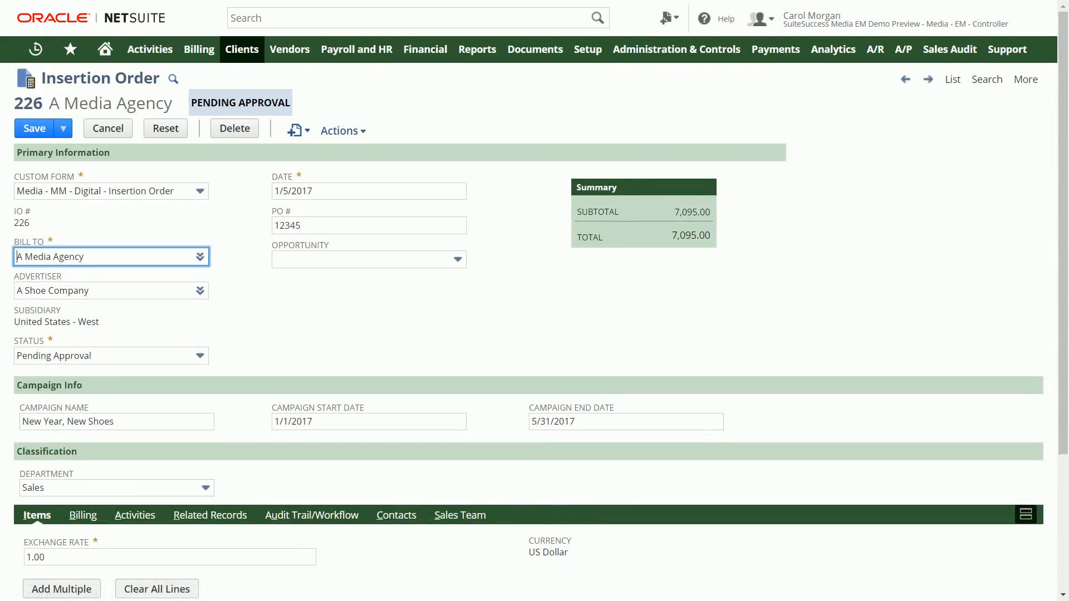
{"action": "scroll", "coordinate": [535, 332], "scroll_direction": "down", "scroll_amount": 3}
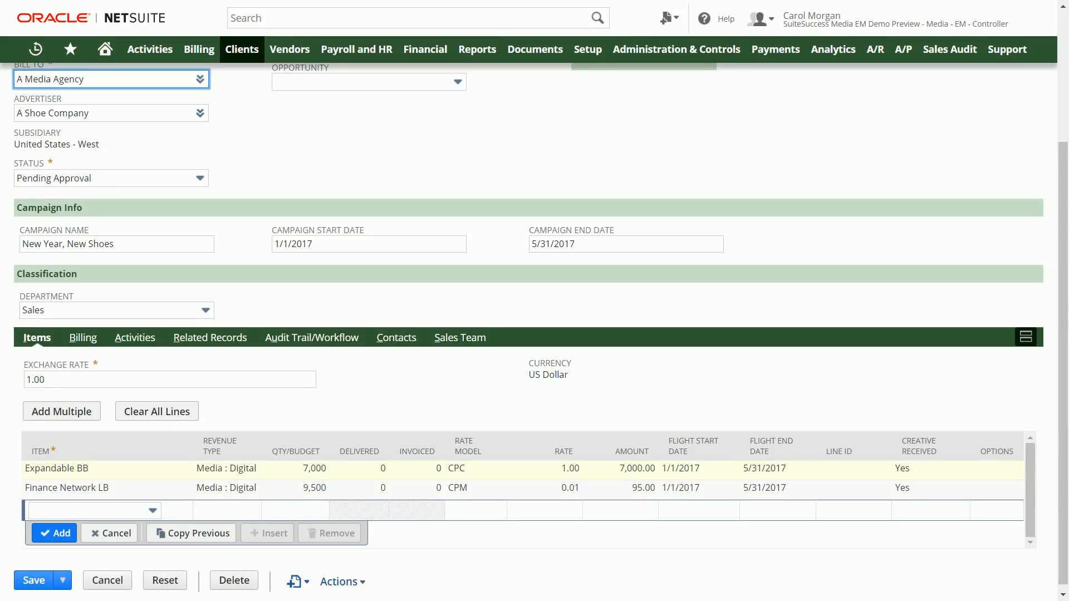
{"action": "scroll", "coordinate": [535, 332], "scroll_direction": "up", "scroll_amount": 3}
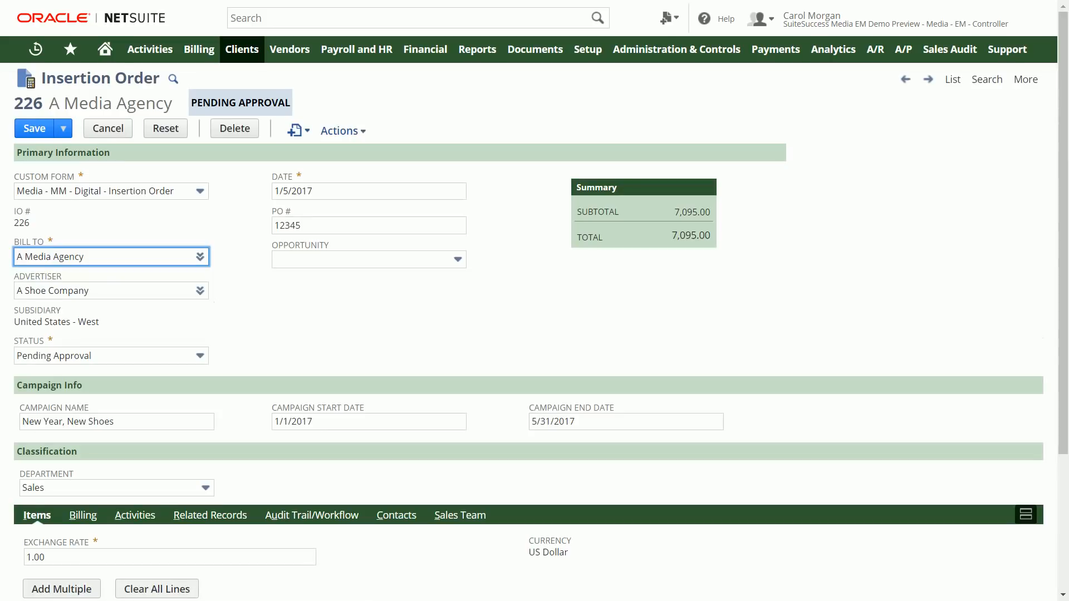
{"action": "left_click", "coordinate": [200, 191]}
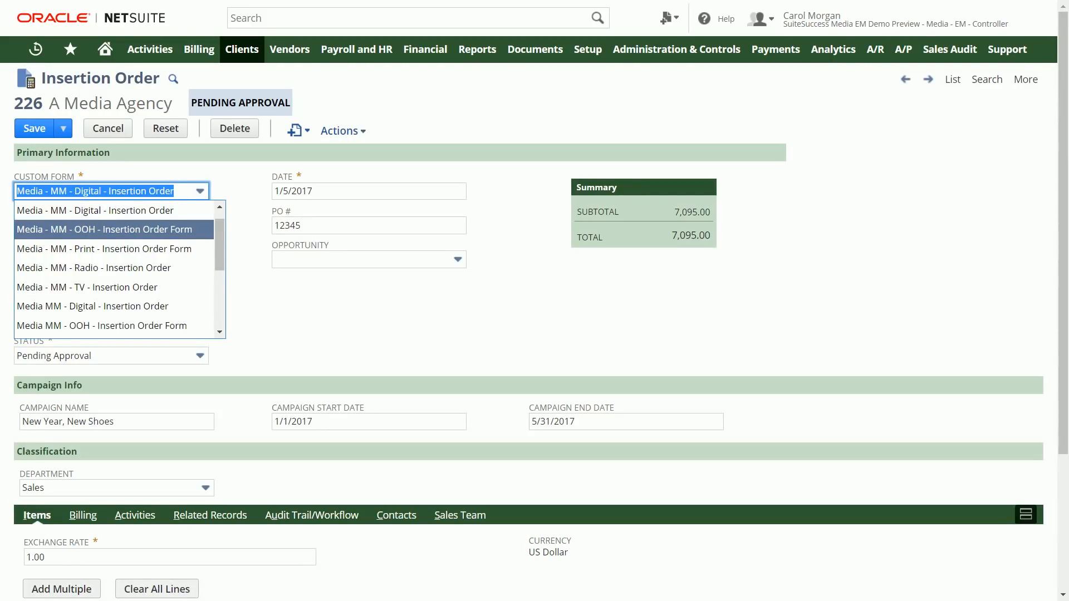
{"action": "key", "text": "Return"}
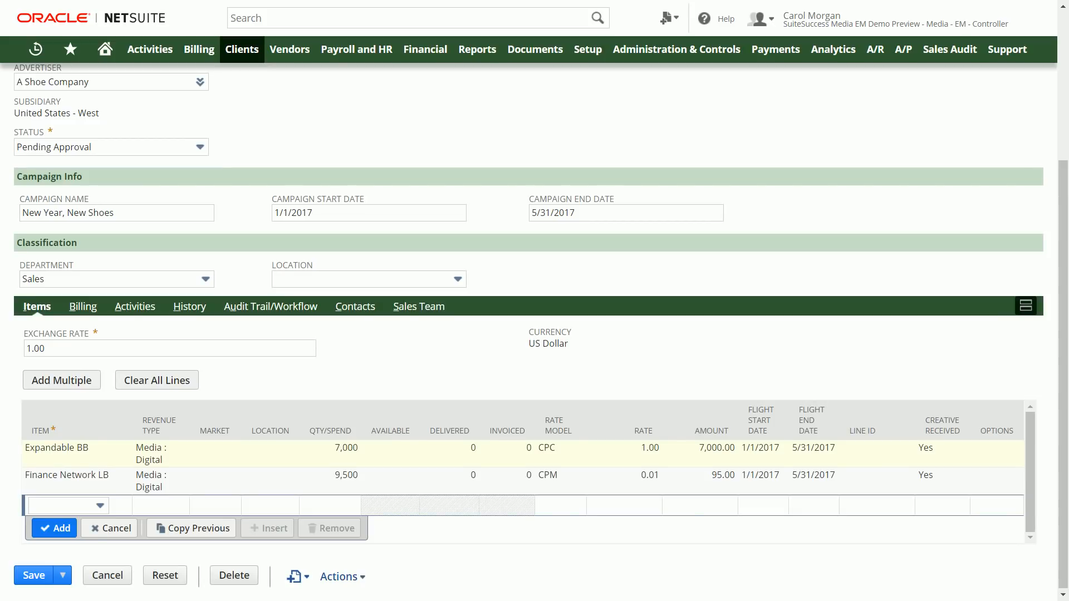
{"action": "mouse_move", "coordinate": [179, 407]}
{"action": "left_mouse_down"}
{"action": "mouse_move", "coordinate": [226, 426]}
{"action": "mouse_move", "coordinate": [292, 487]}
{"action": "mouse_move", "coordinate": [294, 508]}
{"action": "left_mouse_up"}
{"action": "left_click_drag", "start_coordinate": [366, 410], "coordinate": [433, 518]}
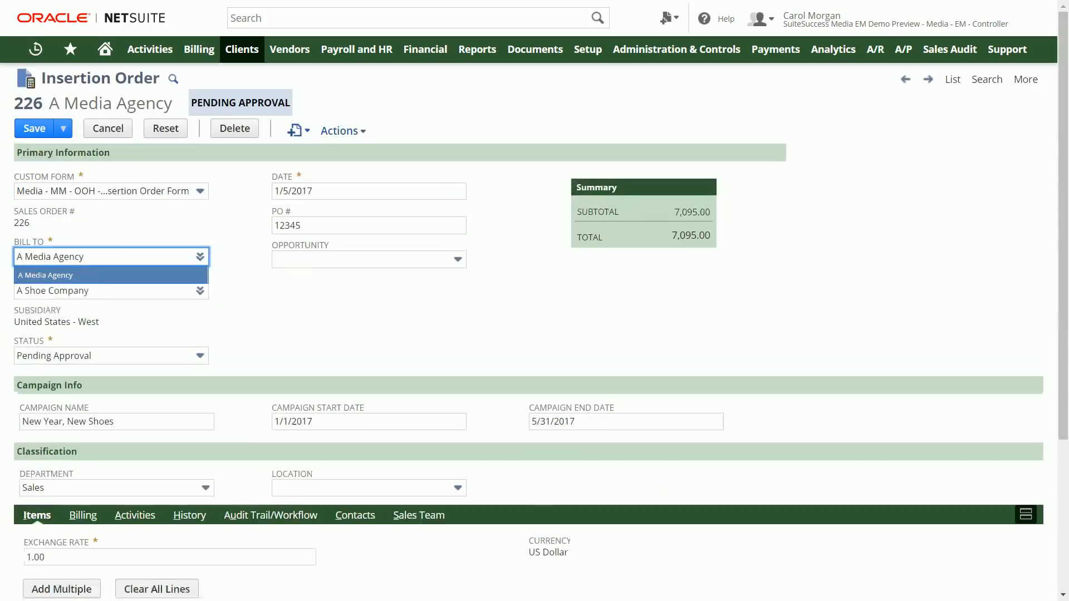
Preview the item columns of the Media - MM - TV - Insertion Order custom form and cancel the edit without saving
{"action": "left_click", "coordinate": [199, 191]}
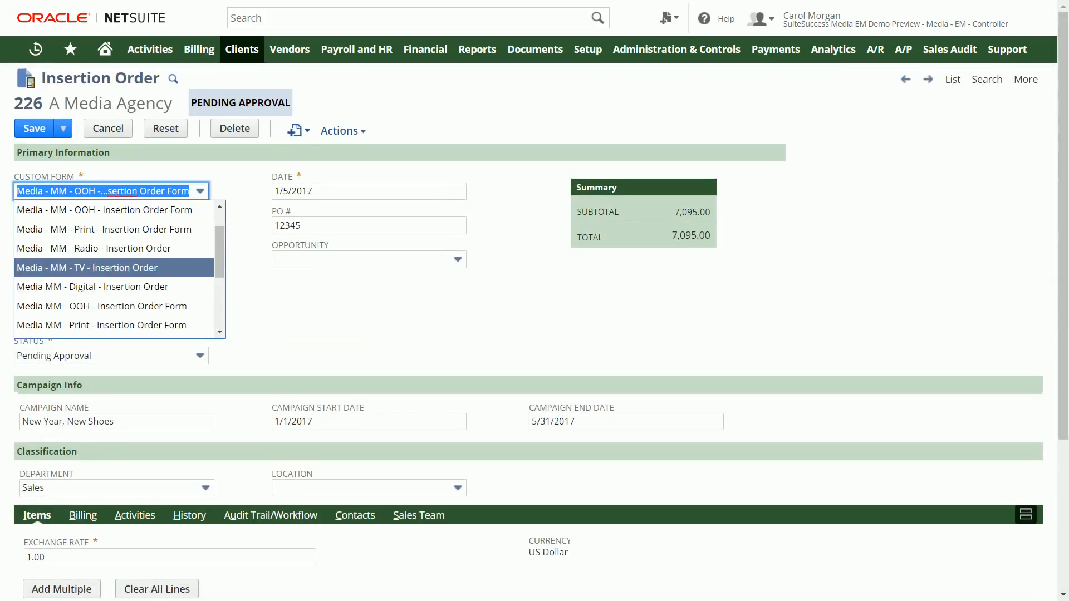
{"action": "left_click", "coordinate": [111, 267]}
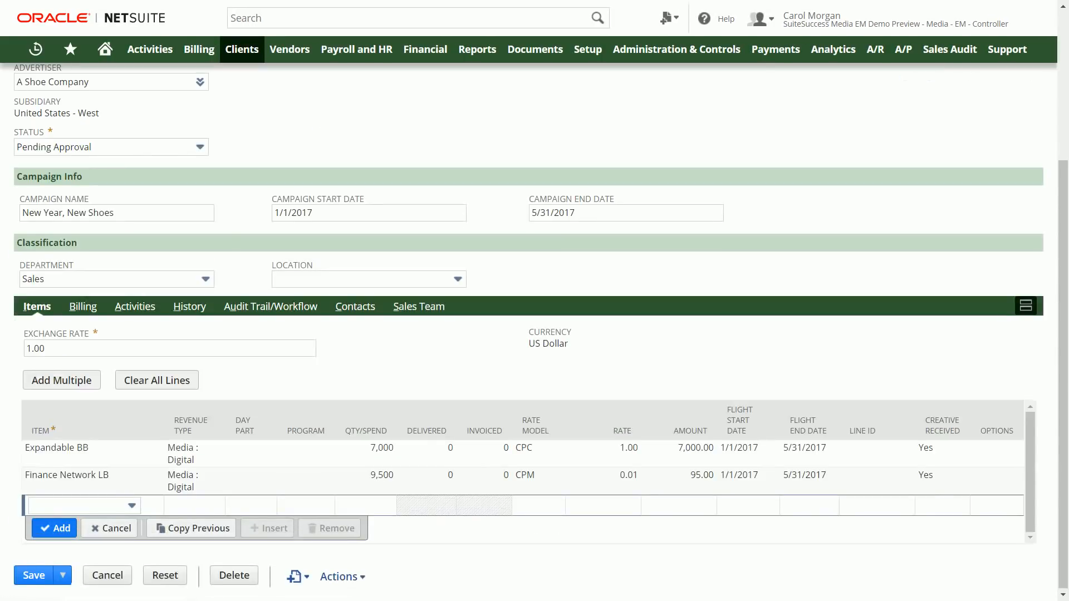
{"action": "left_click_drag", "start_coordinate": [213, 401], "coordinate": [344, 511]}
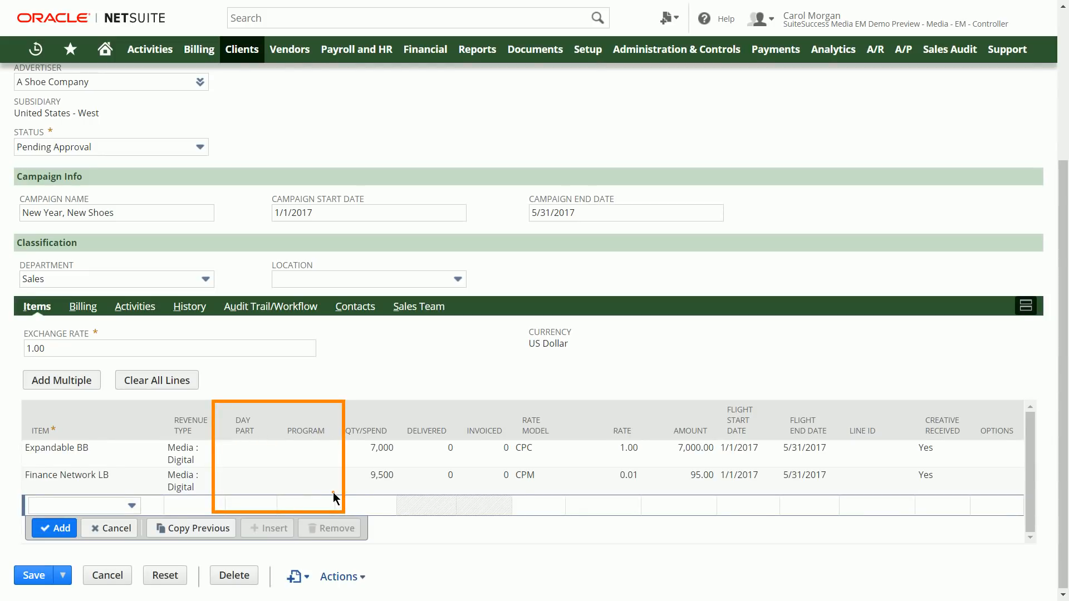
{"action": "key", "text": "Escape"}
{"action": "scroll", "coordinate": [333, 493], "scroll_direction": "up", "scroll_amount": 4}
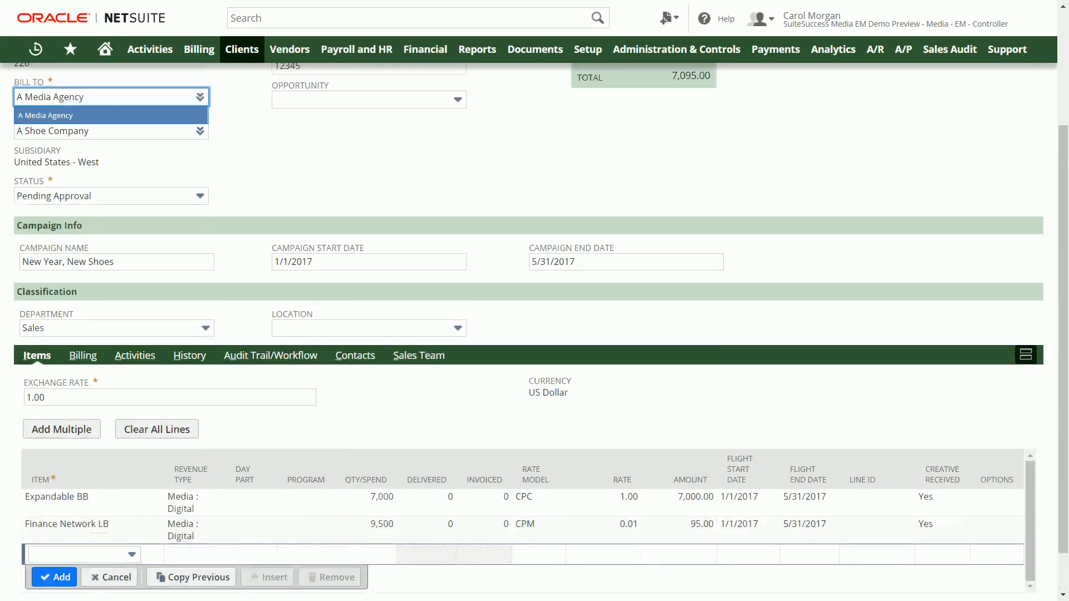
{"action": "left_click", "coordinate": [200, 191]}
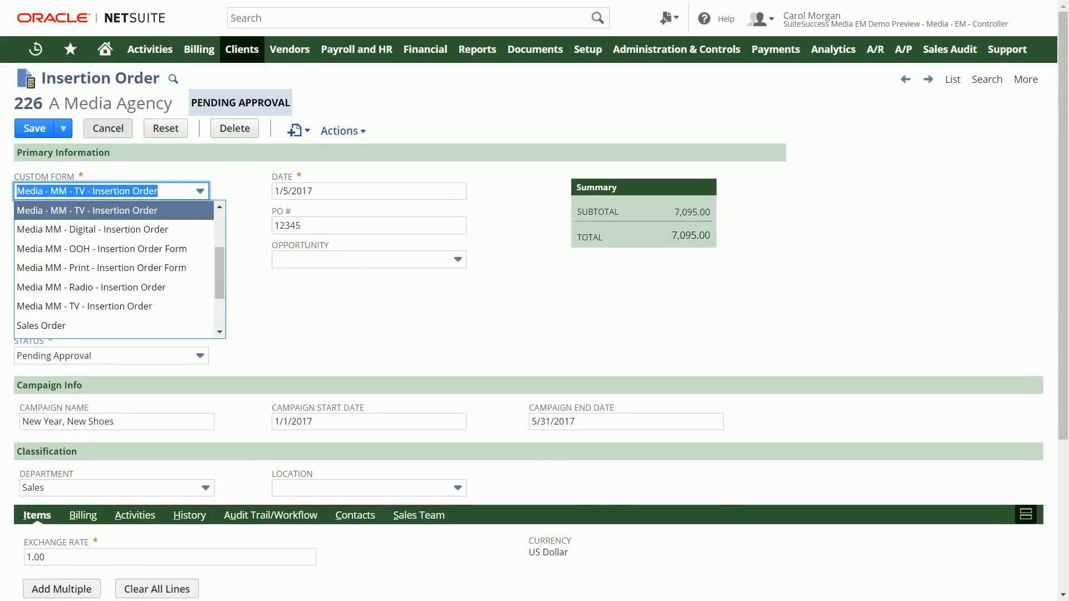
{"action": "left_click", "coordinate": [108, 129]}
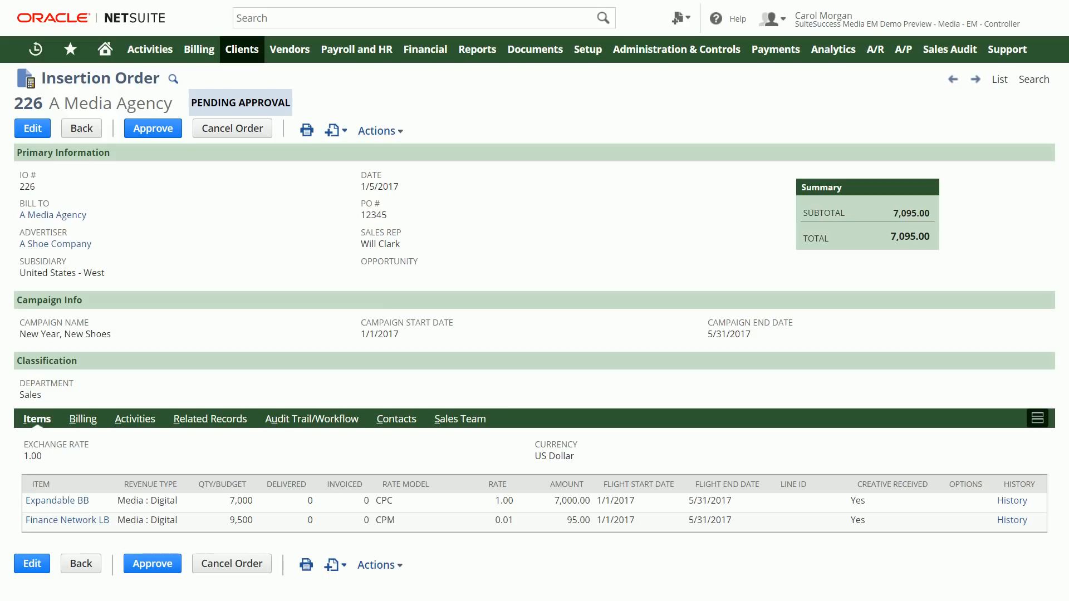
Approve the insertion order and review the rates and amounts of its two item lines and the order summary
{"action": "left_click", "coordinate": [153, 128]}
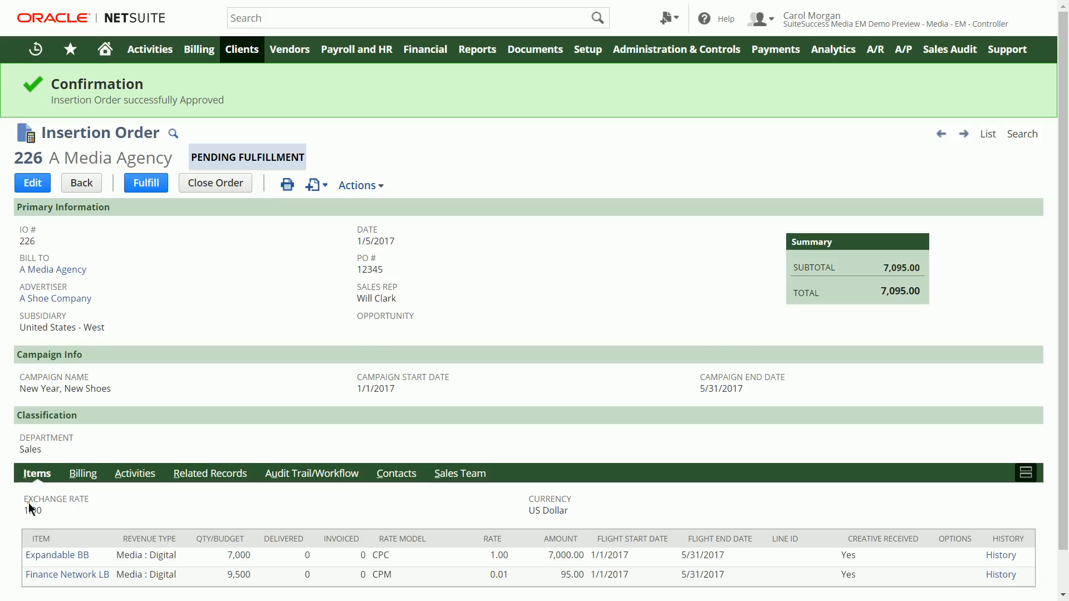
{"action": "left_click_drag", "start_coordinate": [15, 529], "coordinate": [319, 567]}
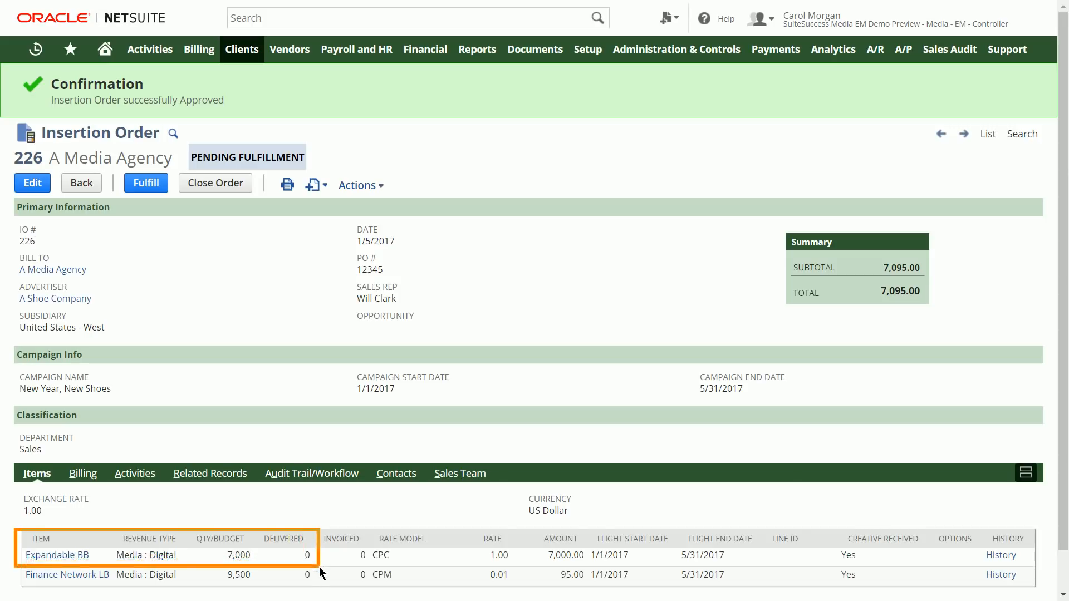
{"action": "mouse_move", "coordinate": [363, 523]}
{"action": "left_mouse_down"}
{"action": "mouse_move", "coordinate": [530, 567]}
{"action": "mouse_move", "coordinate": [488, 552]}
{"action": "left_mouse_up"}
{"action": "key", "text": "Escape"}
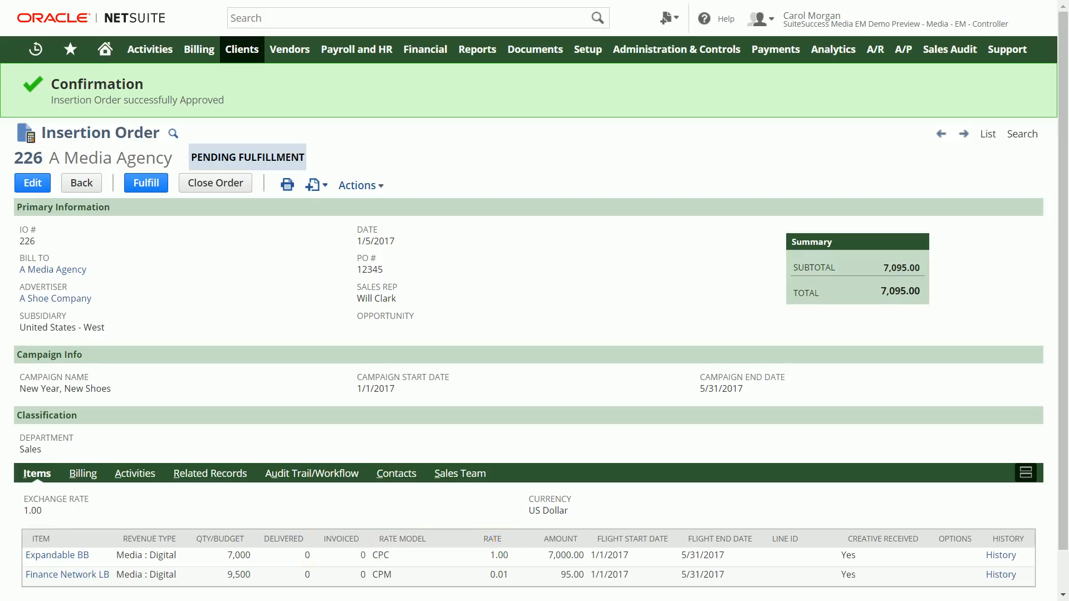
{"action": "mouse_move", "coordinate": [18, 566]}
{"action": "left_mouse_down"}
{"action": "mouse_move", "coordinate": [259, 590]}
{"action": "mouse_move", "coordinate": [407, 587]}
{"action": "left_mouse_up"}
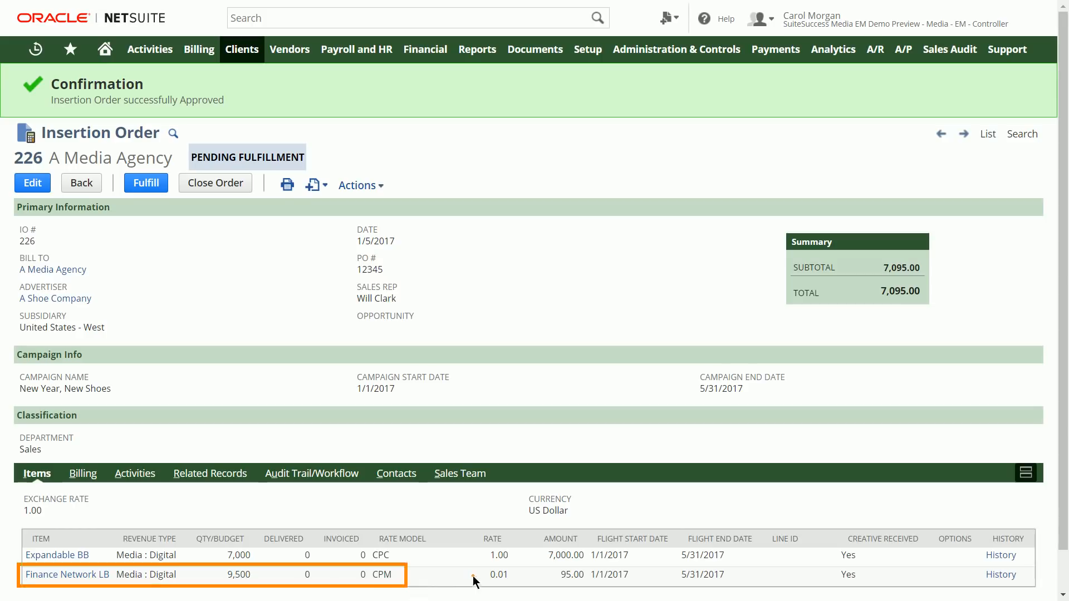
{"action": "left_click_drag", "start_coordinate": [478, 568], "coordinate": [585, 582]}
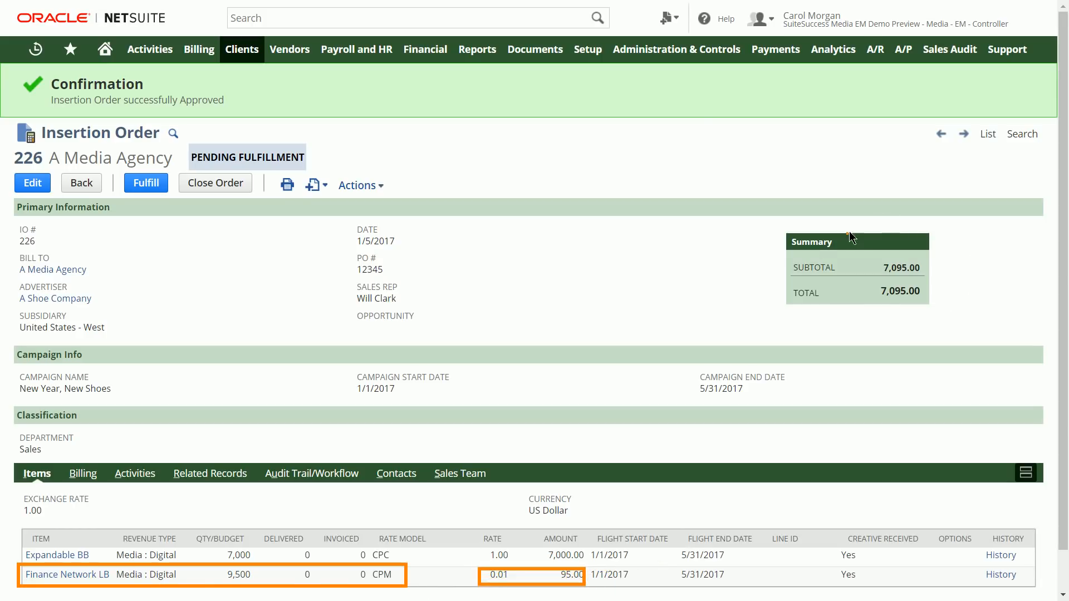
{"action": "left_click_drag", "start_coordinate": [787, 229], "coordinate": [944, 303]}
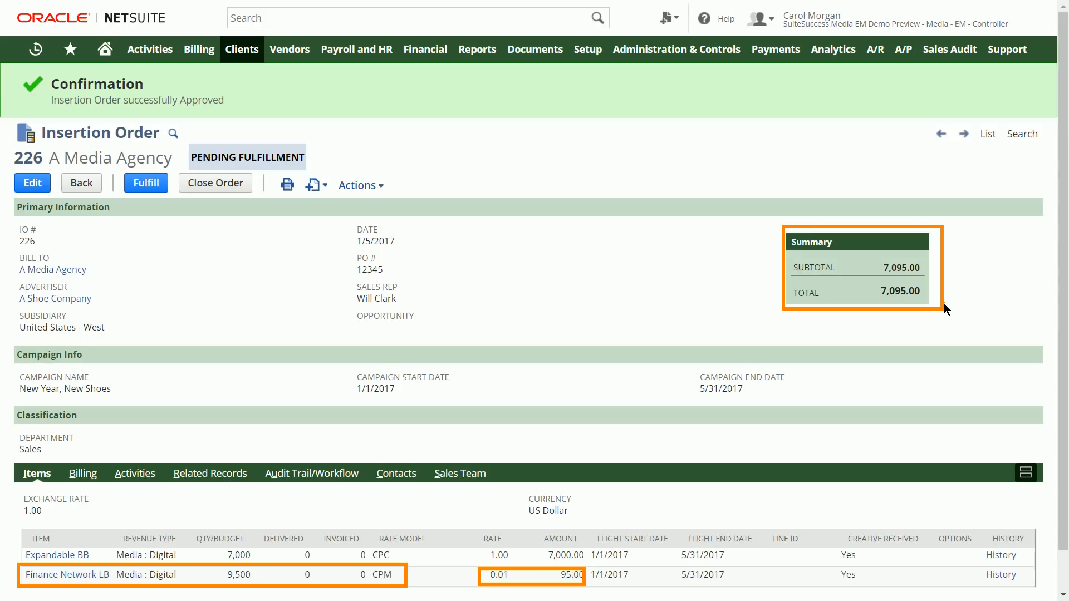
{"action": "key", "text": "Escape"}
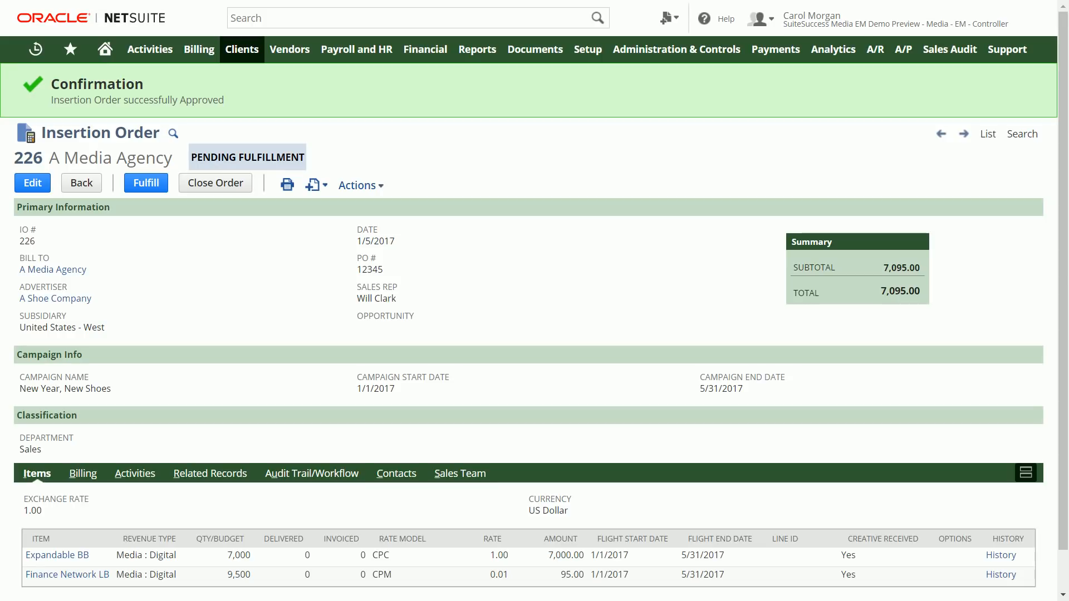
Start an item fulfillment from the approved insertion order and mark Expandable BB as fulfilled with a quantity of 2,500
{"action": "left_click", "coordinate": [146, 183]}
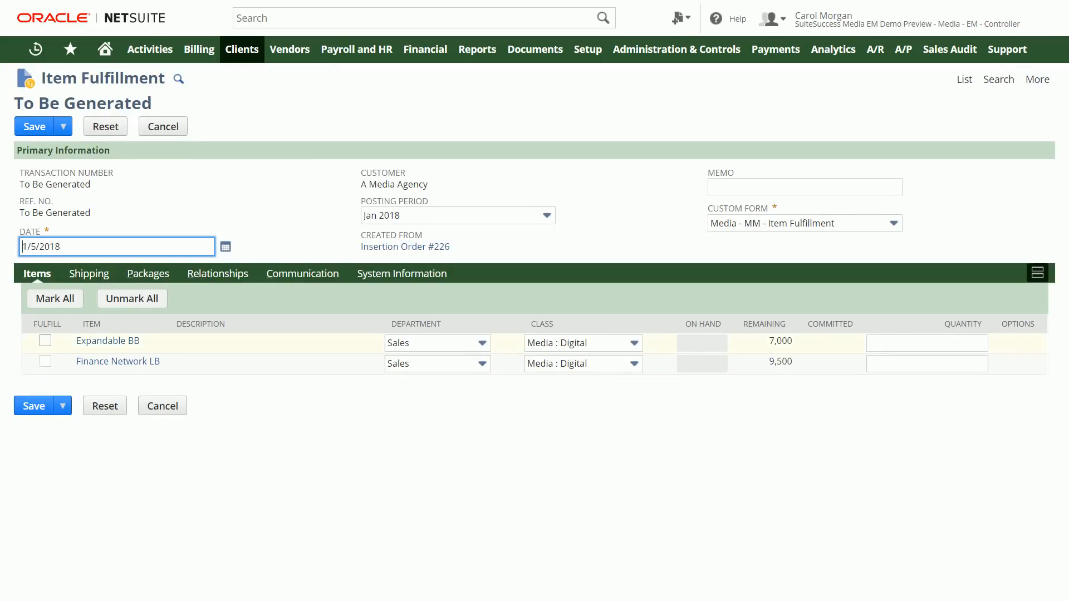
{"action": "left_click", "coordinate": [45, 340]}
{"action": "left_click", "coordinate": [971, 343]}
{"action": "type", "text": "3"}
{"action": "key", "text": "BackSpace"}
{"action": "type", "text": "2500"}
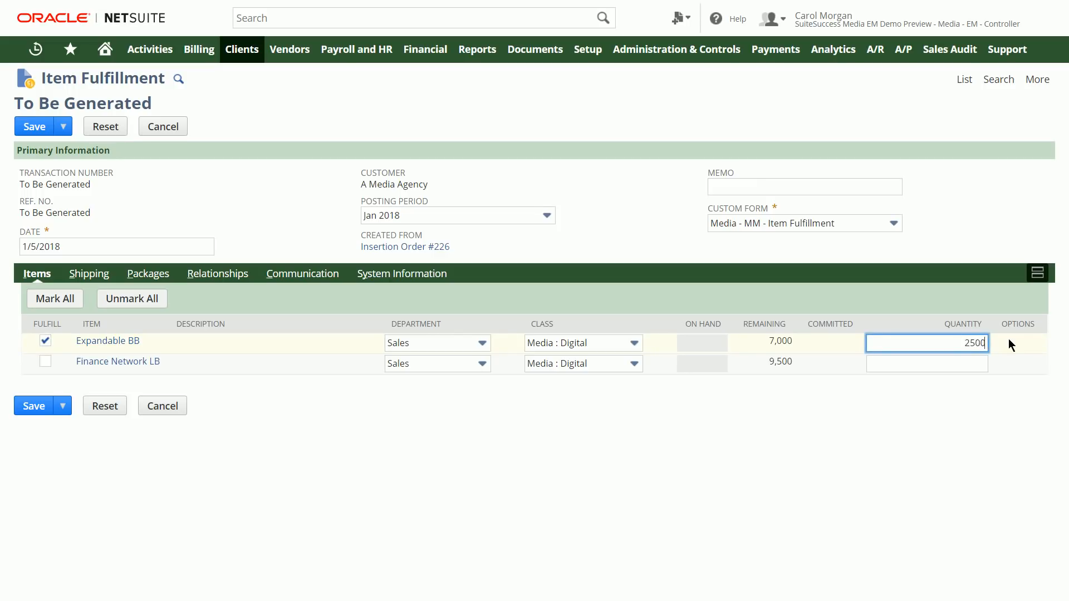
Mark Finance Network LB as fulfilled with a quantity of 4,000 and save the item fulfillment
{"action": "left_click", "coordinate": [965, 365]}
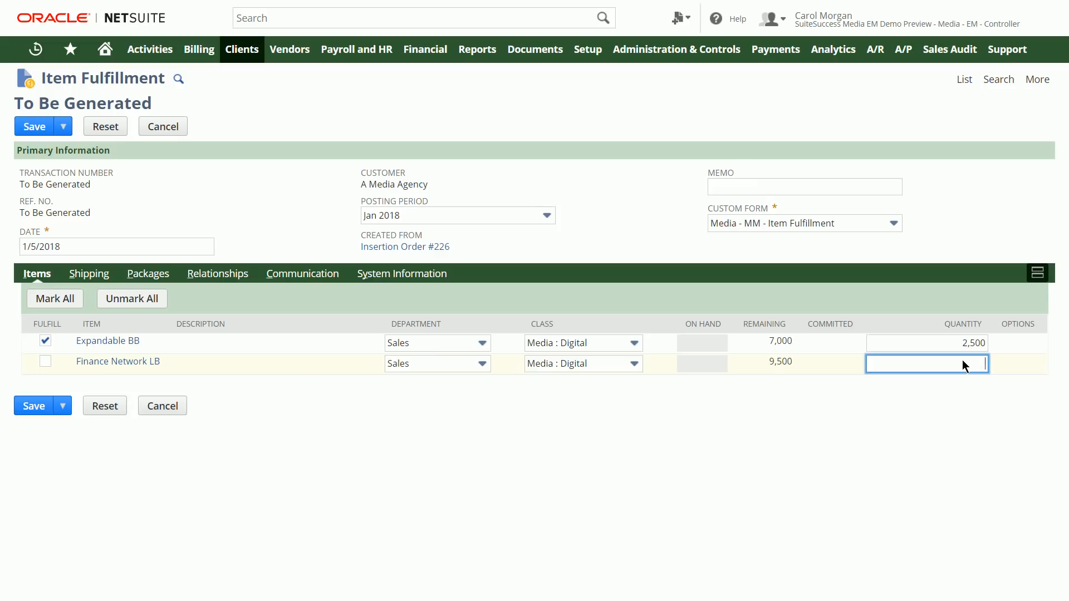
{"action": "left_click", "coordinate": [45, 361]}
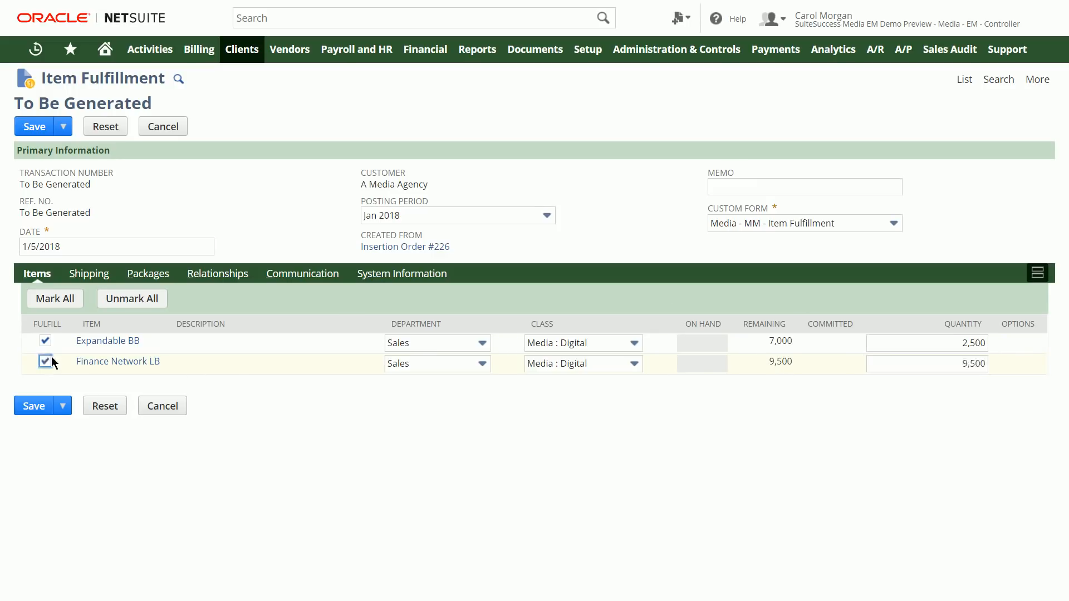
{"action": "left_click", "coordinate": [957, 367]}
{"action": "type", "text": "4000"}
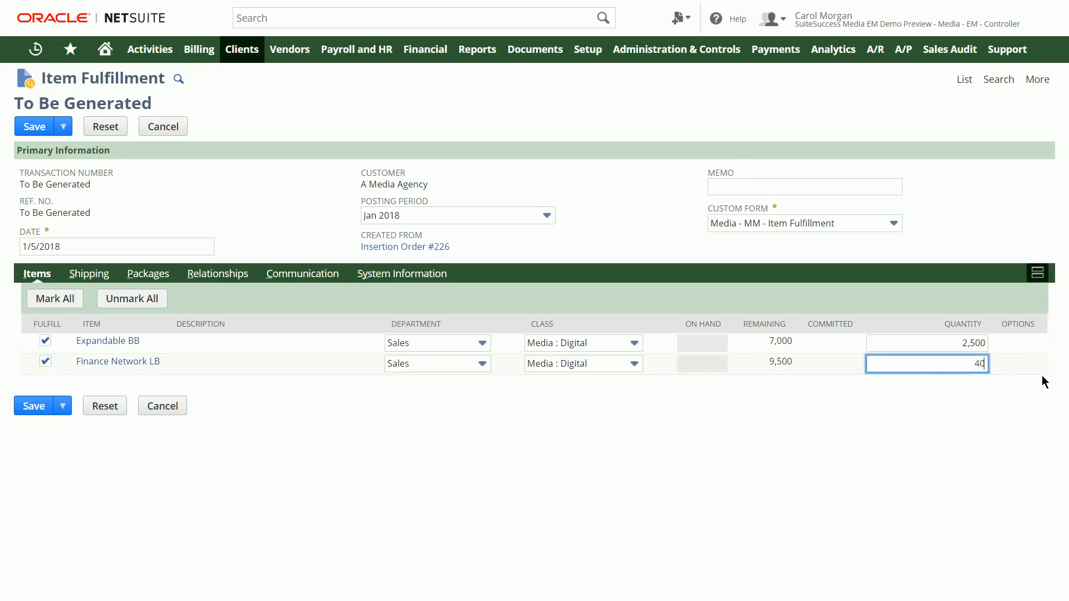
{"action": "left_click", "coordinate": [1062, 385]}
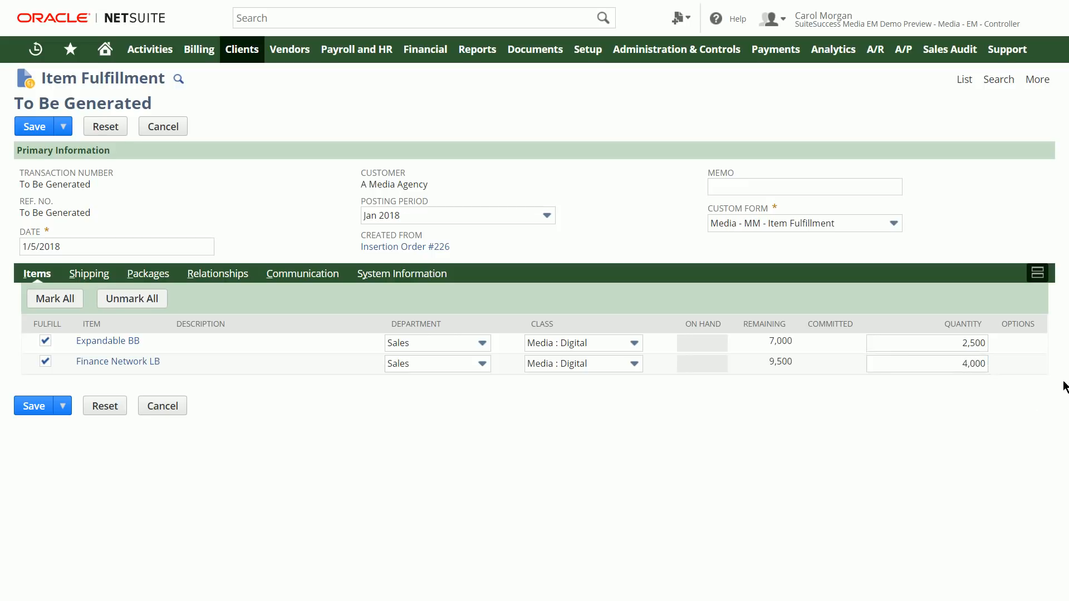
{"action": "left_click", "coordinate": [31, 407]}
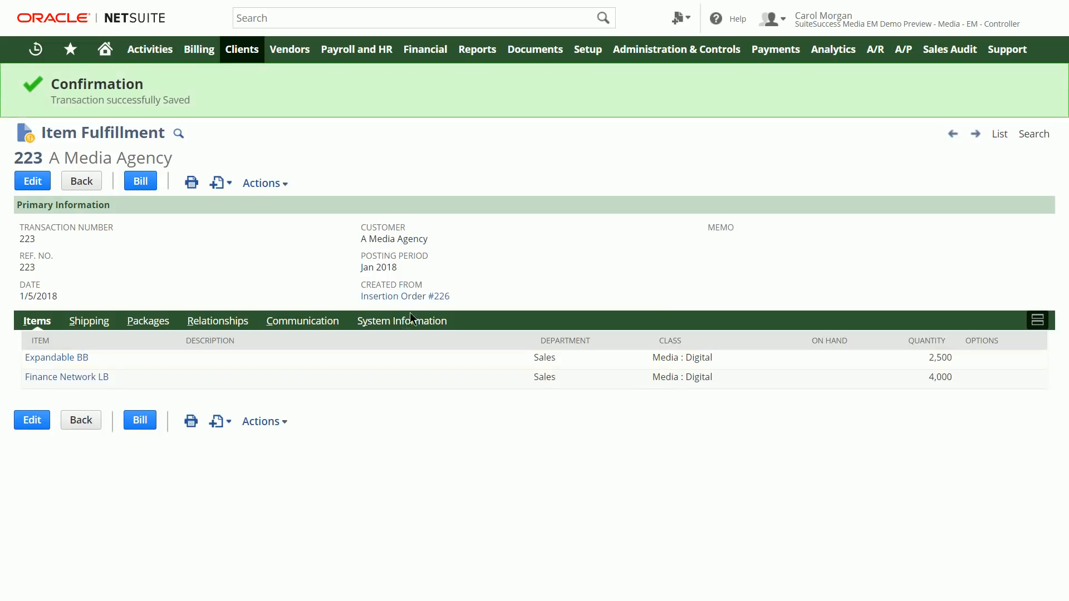
Open the source insertion order from the item fulfillment and review its delivered quantities and related records
{"action": "left_click", "coordinate": [415, 296]}
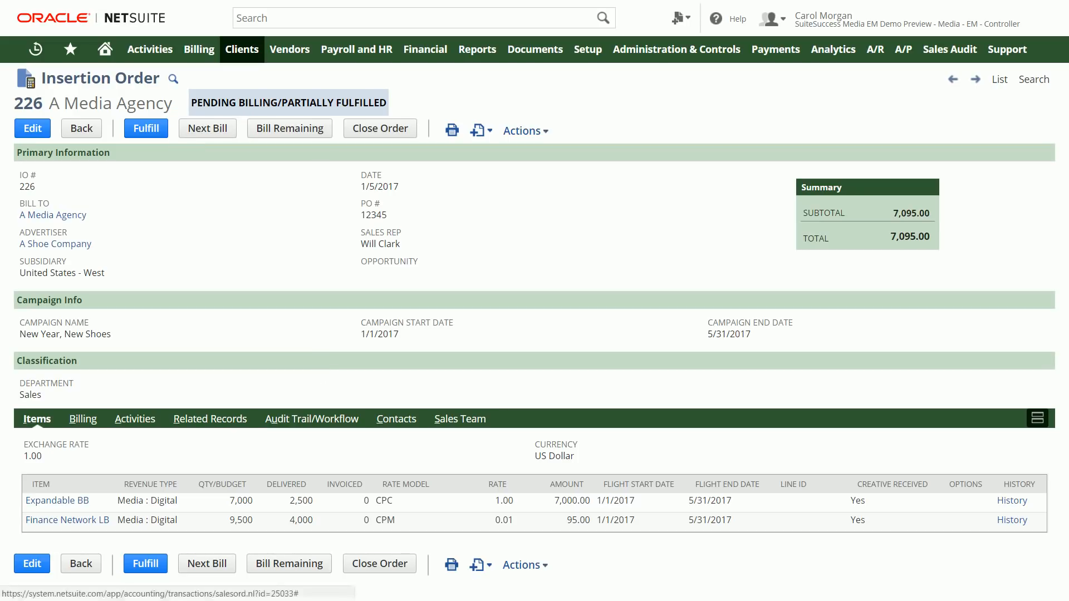
{"action": "left_click", "coordinate": [210, 419]}
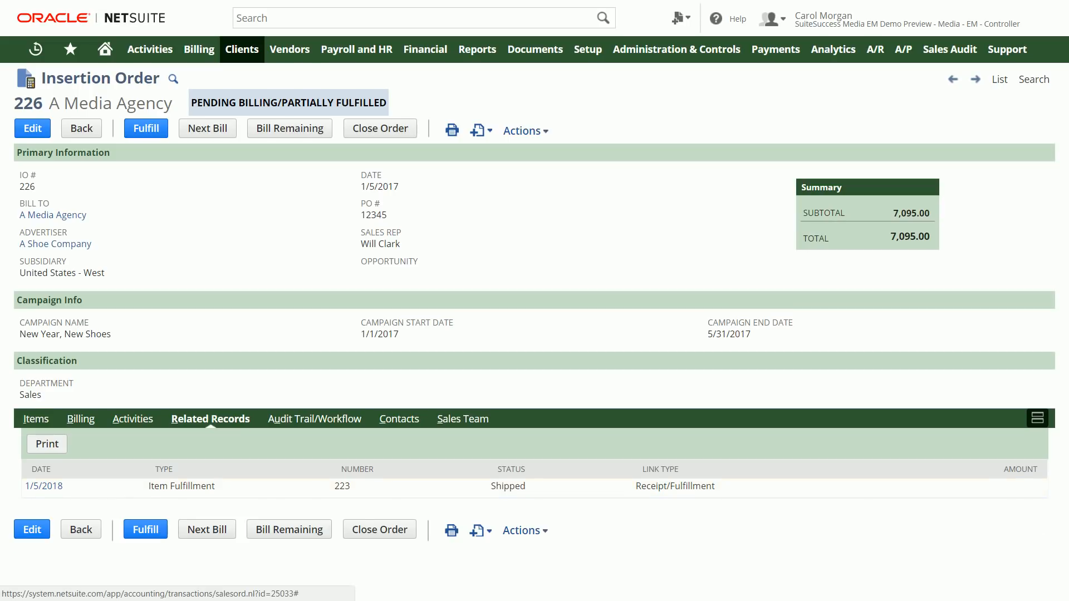
{"action": "left_click", "coordinate": [35, 419]}
Refresh the home dashboard reminders and open the New Year, New Shoes order from the Insertion Orders to Invoice list
{"action": "left_click", "coordinate": [105, 49]}
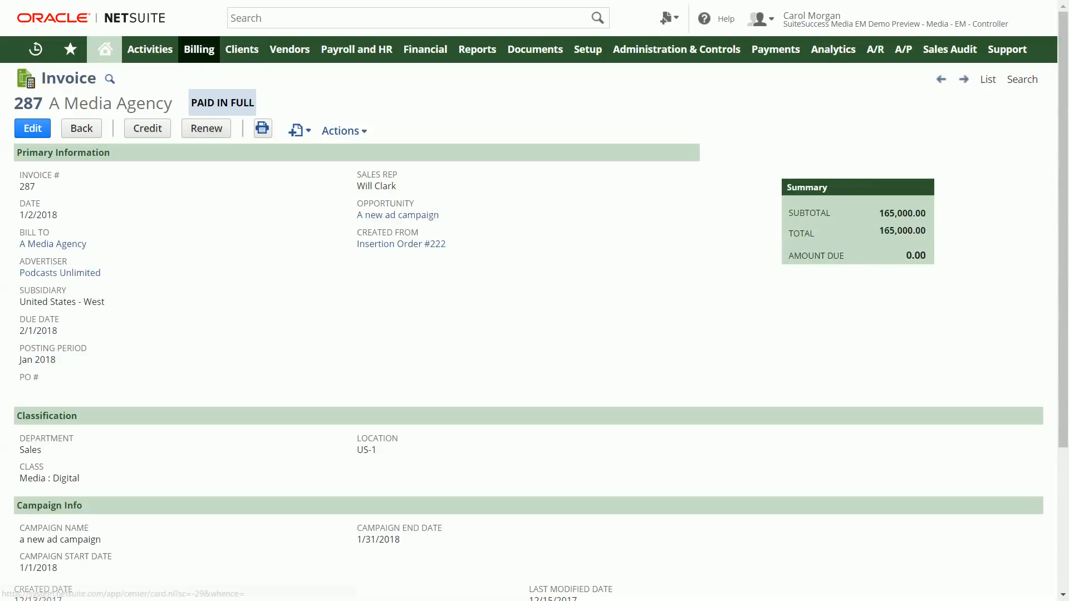
{"action": "left_click", "coordinate": [105, 49]}
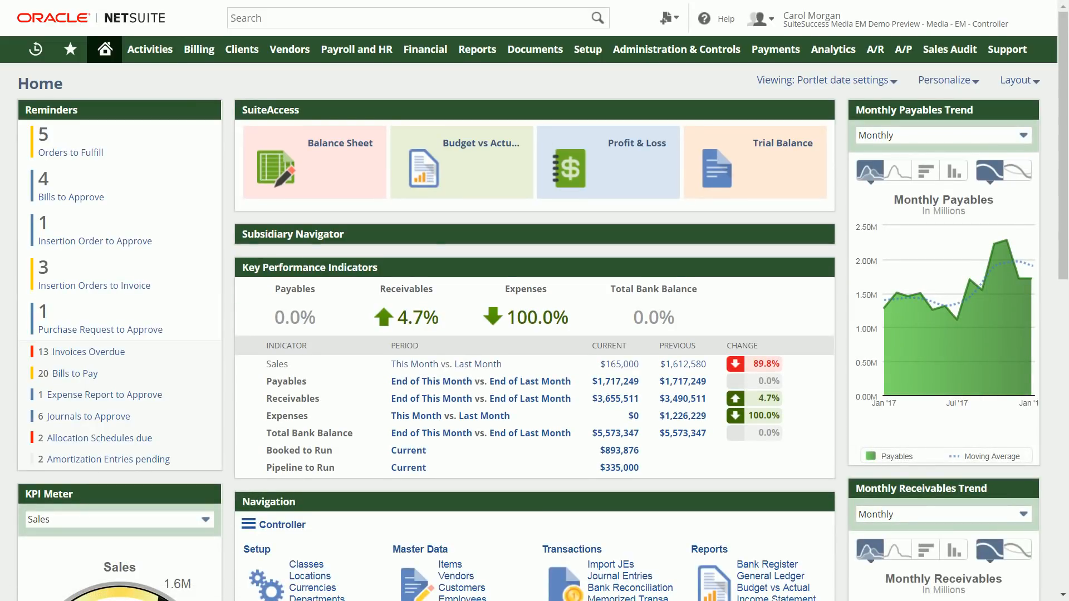
{"action": "left_click", "coordinate": [178, 110]}
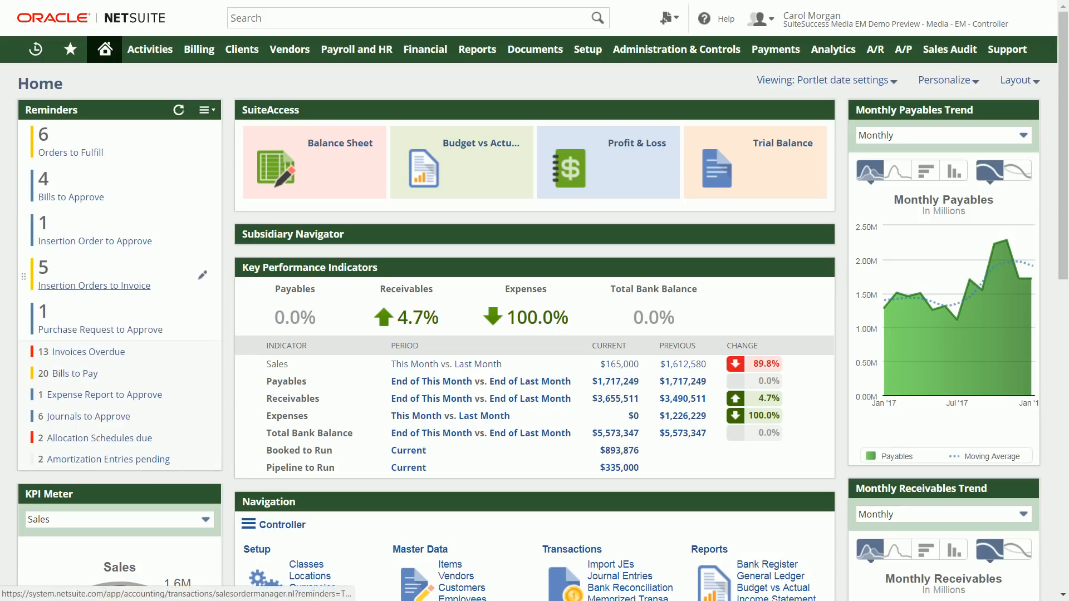
{"action": "left_click", "coordinate": [95, 286]}
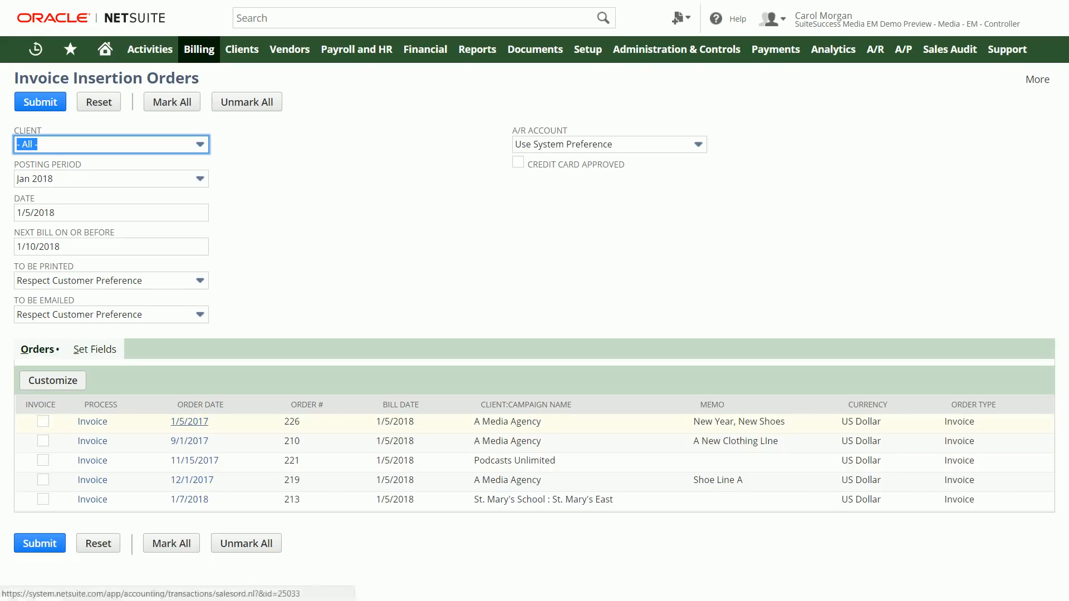
{"action": "left_click", "coordinate": [189, 421]}
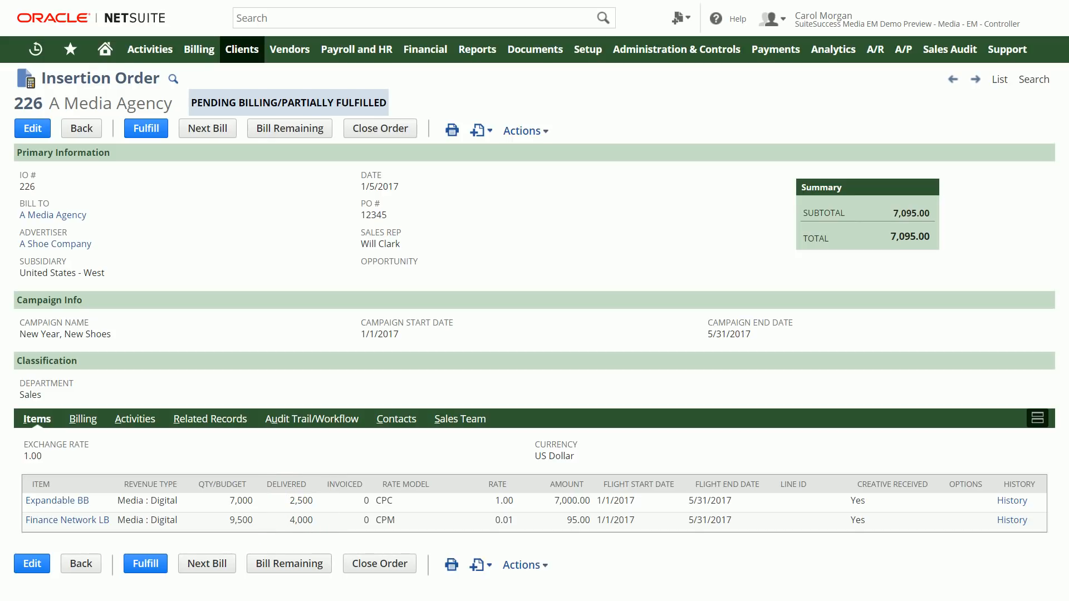
Create the next bill from the insertion order, check the invoice's item quantities and amounts, and save the invoice
{"action": "left_click", "coordinate": [208, 129]}
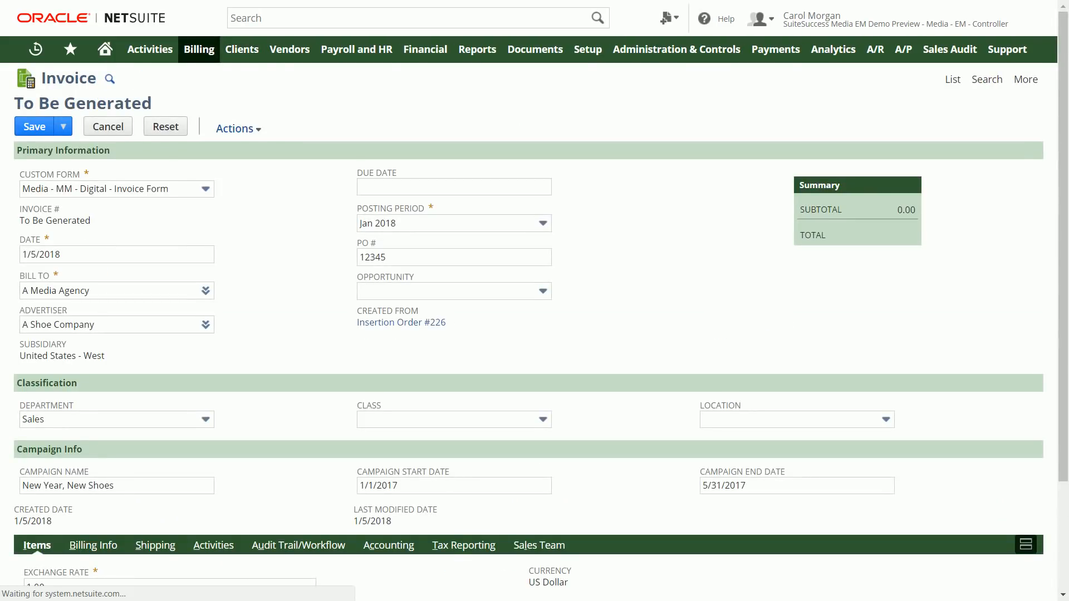
{"action": "scroll", "coordinate": [529, 334], "scroll_direction": "down", "scroll_amount": 3}
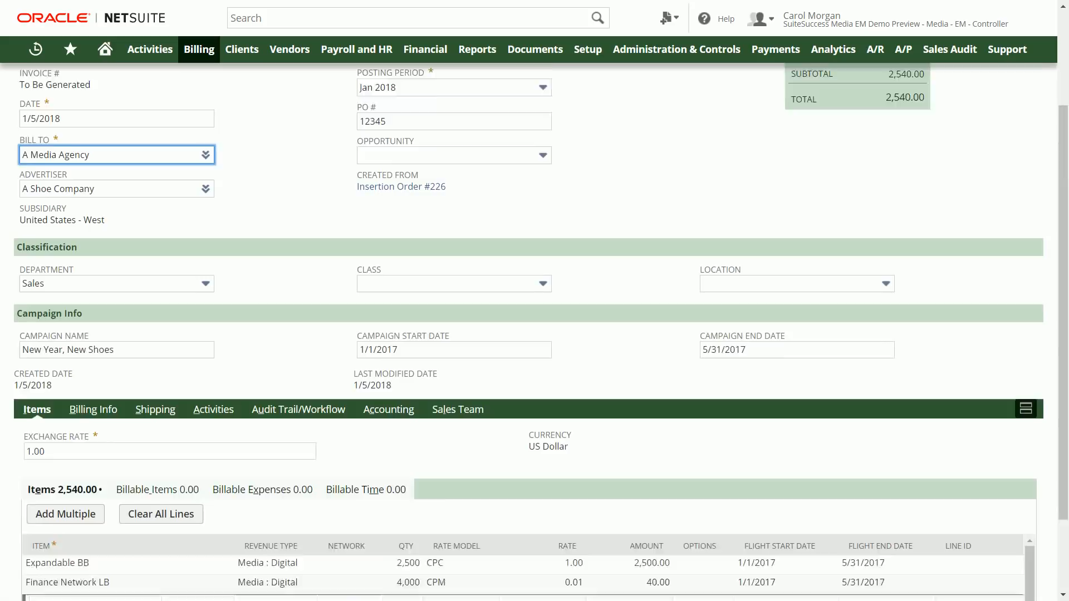
{"action": "scroll", "coordinate": [529, 334], "scroll_direction": "down", "scroll_amount": 2}
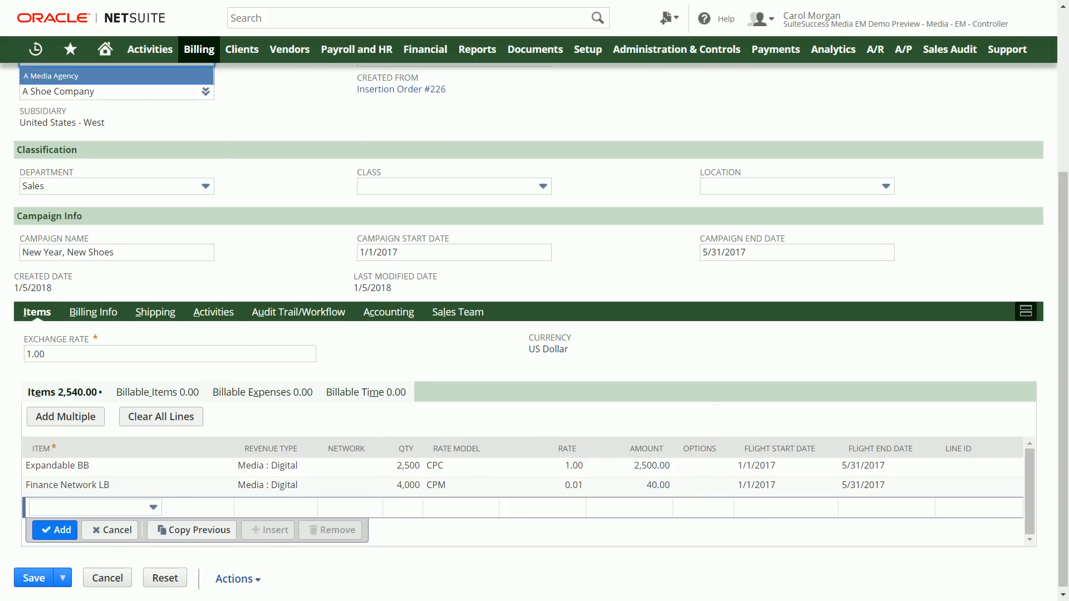
{"action": "scroll", "coordinate": [529, 334], "scroll_direction": "up", "scroll_amount": 4}
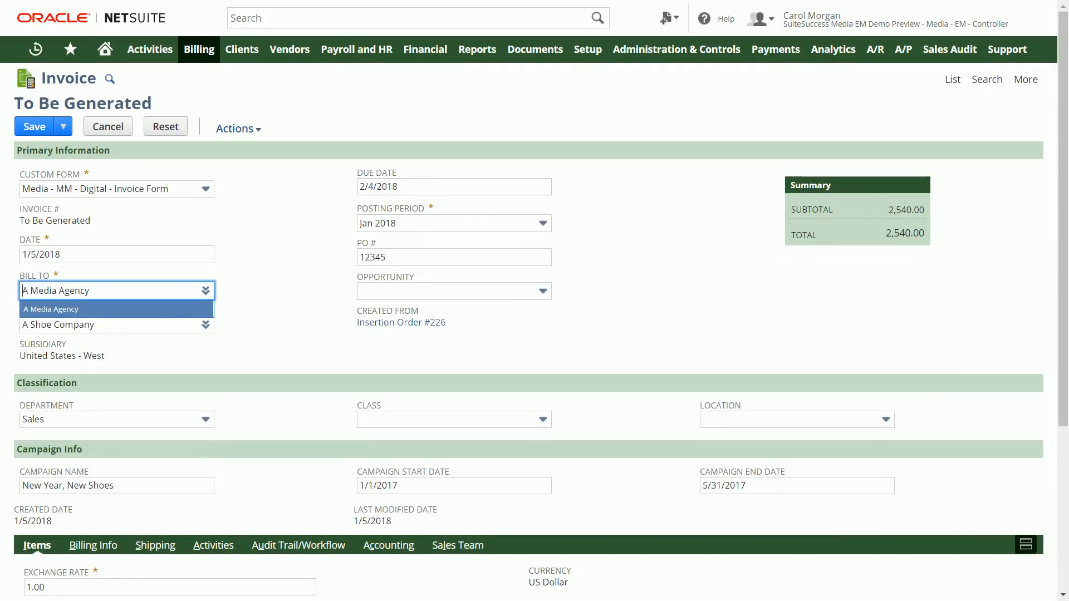
{"action": "mouse_move", "coordinate": [63, 127]}
{"action": "left_click", "coordinate": [43, 169]}
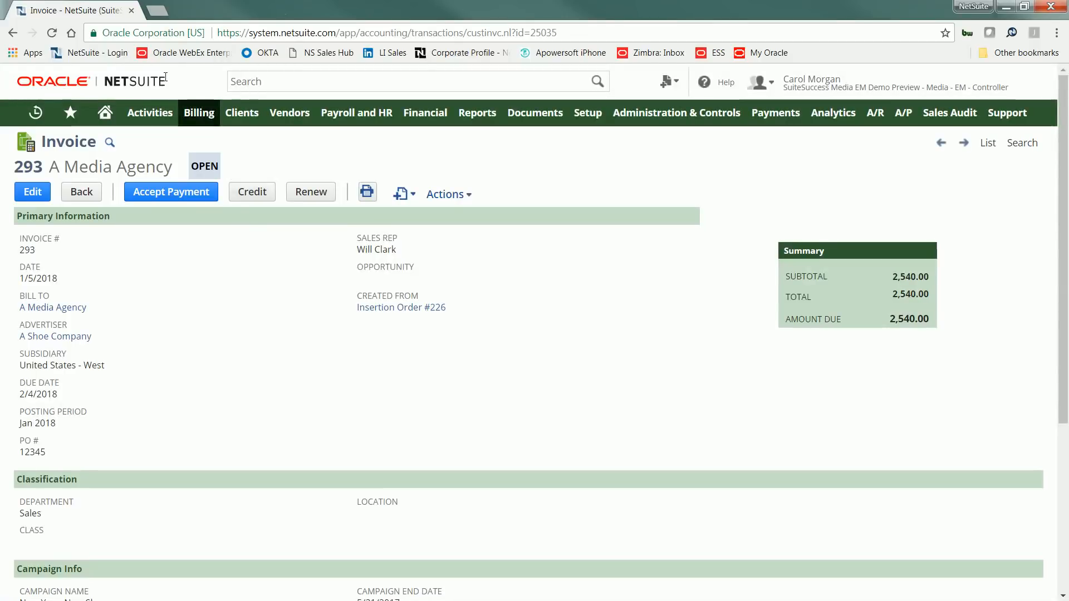
{"action": "key", "text": "F11"}
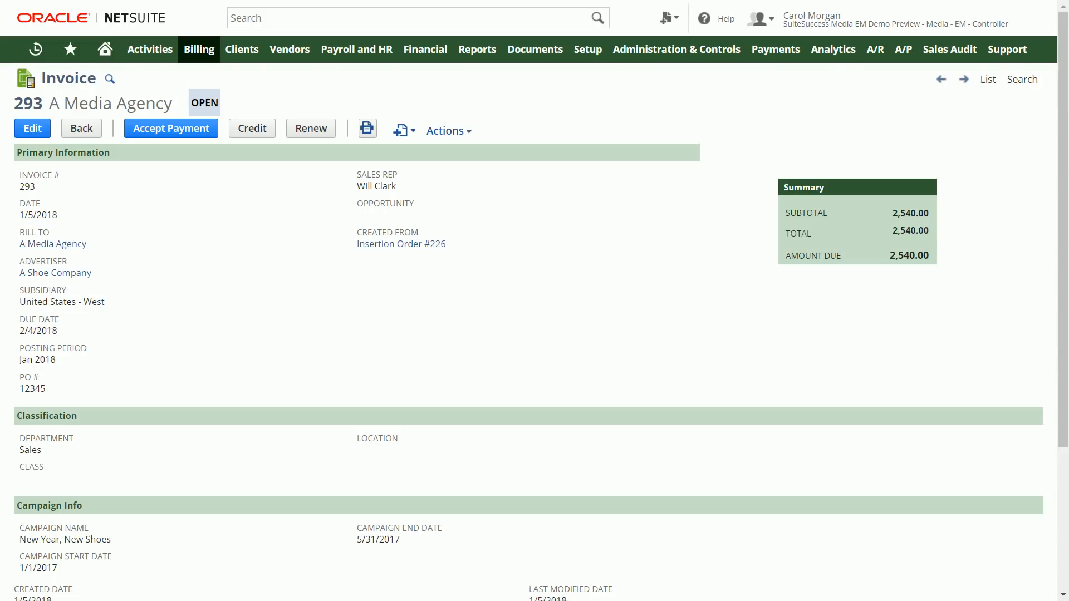
Review the saved invoice's item lines and its GL impact, and return to the invoice
{"action": "scroll", "coordinate": [534, 334], "scroll_direction": "down", "scroll_amount": 4}
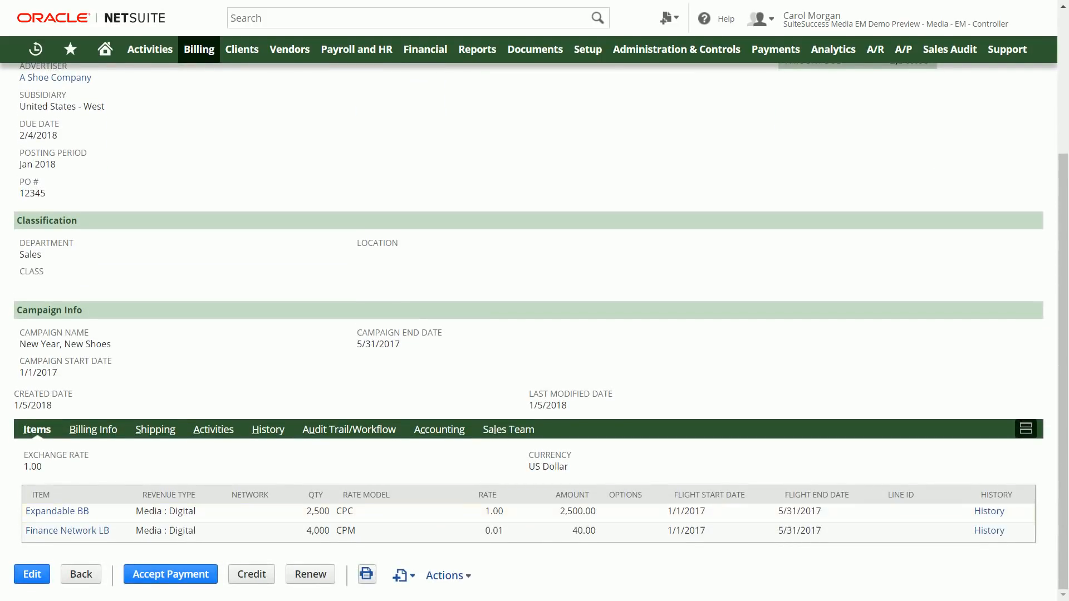
{"action": "scroll", "coordinate": [535, 331], "scroll_direction": "up", "scroll_amount": 4}
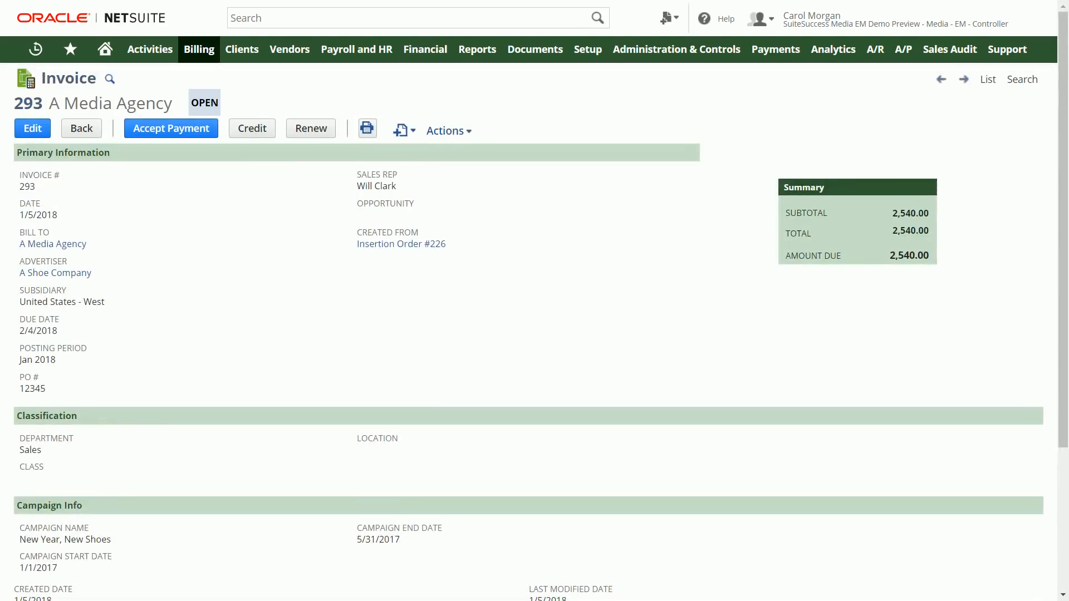
{"action": "mouse_move", "coordinate": [449, 131]}
{"action": "left_click", "coordinate": [454, 199]}
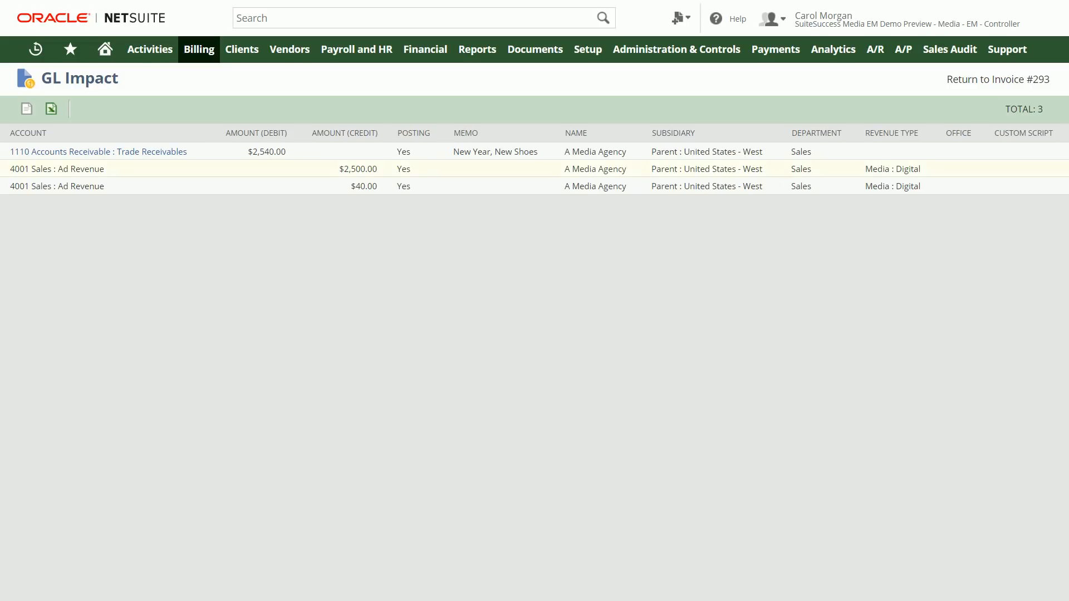
{"action": "left_click_drag", "start_coordinate": [213, 112], "coordinate": [391, 209]}
{"action": "key", "text": "alt+Left"}
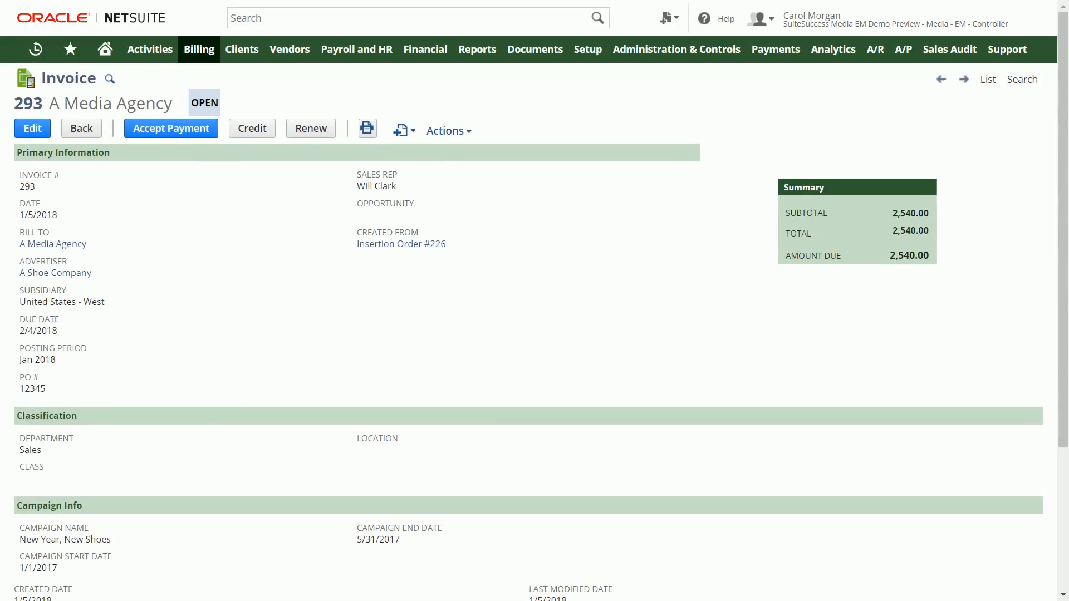
Start a payment for the open invoice, trying the 12/11/2017 invoice as an additional application and deselecting it again
{"action": "left_click", "coordinate": [171, 128]}
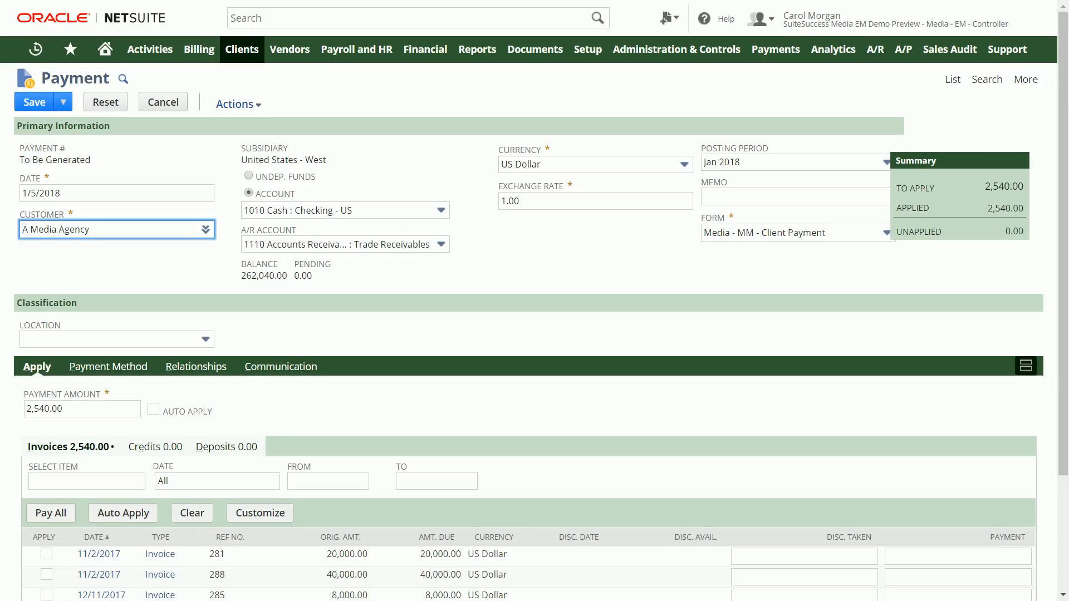
{"action": "scroll", "coordinate": [535, 334], "scroll_direction": "down", "scroll_amount": 3}
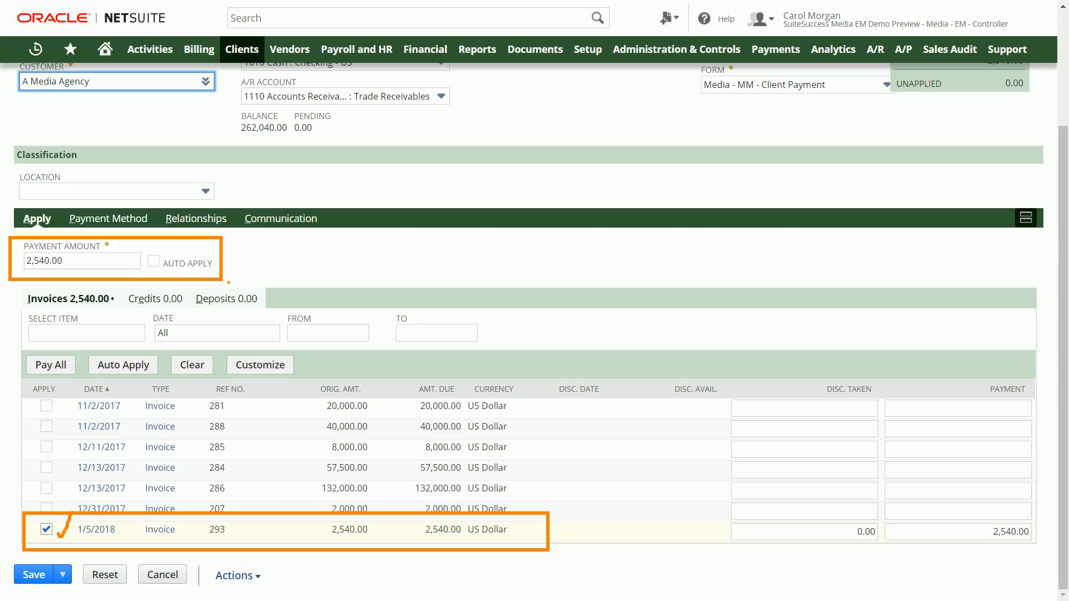
{"action": "key", "text": "Escape"}
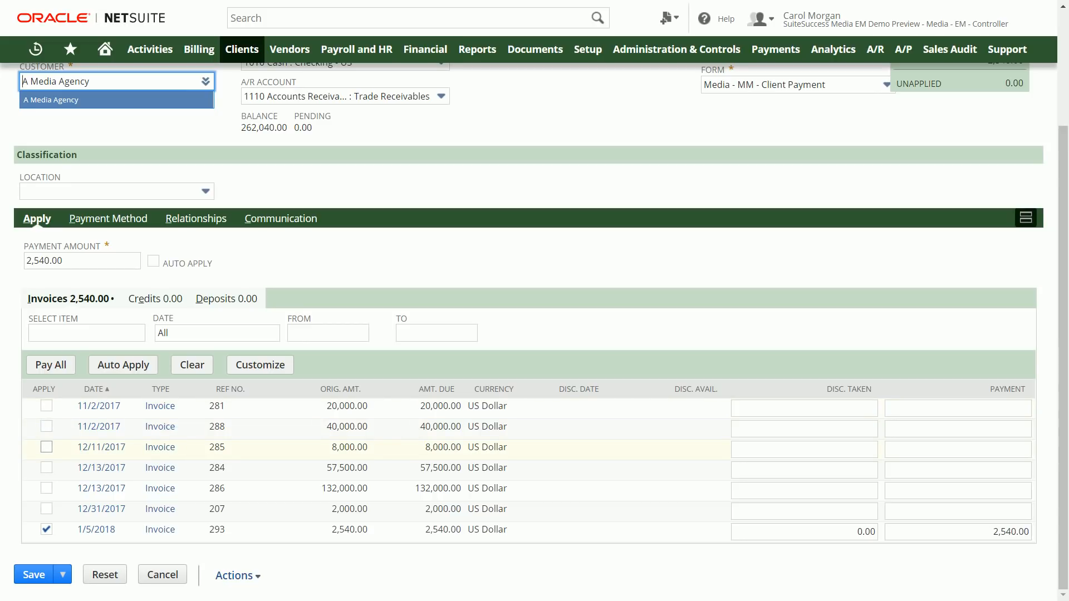
{"action": "left_click", "coordinate": [46, 447]}
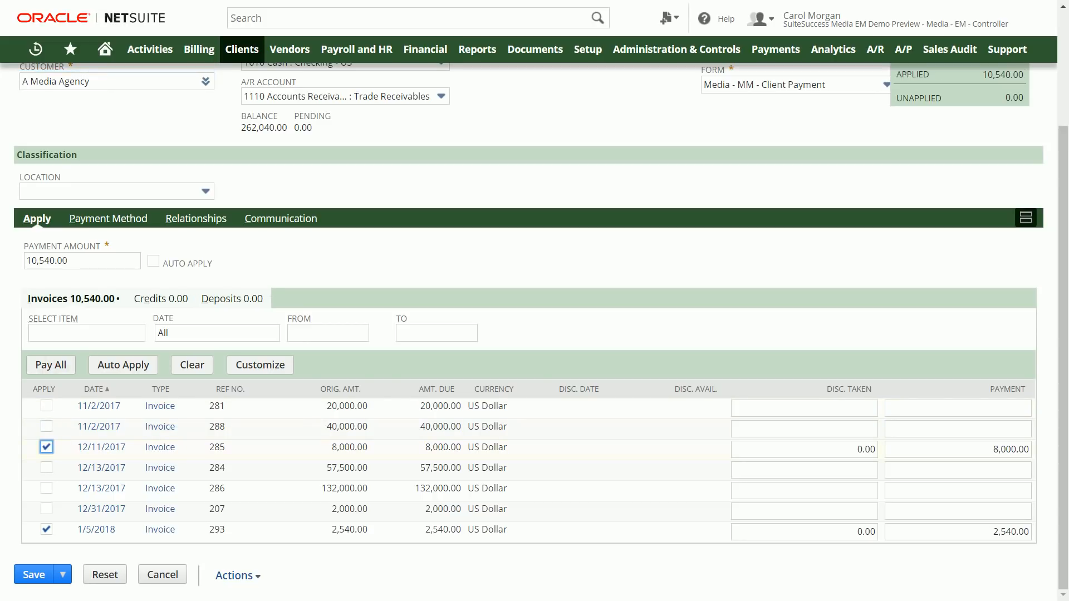
{"action": "left_click", "coordinate": [47, 448]}
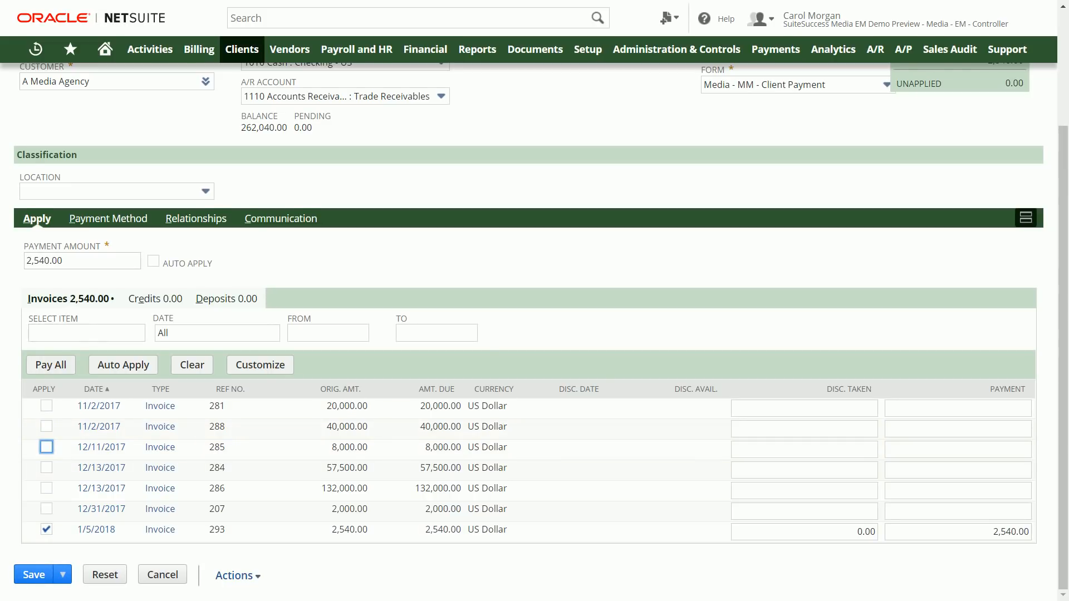
Set the customer payment's payment method to Cash and save the payment
{"action": "left_click", "coordinate": [108, 218]}
{"action": "left_click", "coordinate": [210, 286]}
{"action": "key", "text": "Down"}
{"action": "key", "text": "Down"}
{"action": "key", "text": "Down"}
{"action": "key", "text": "Down"}
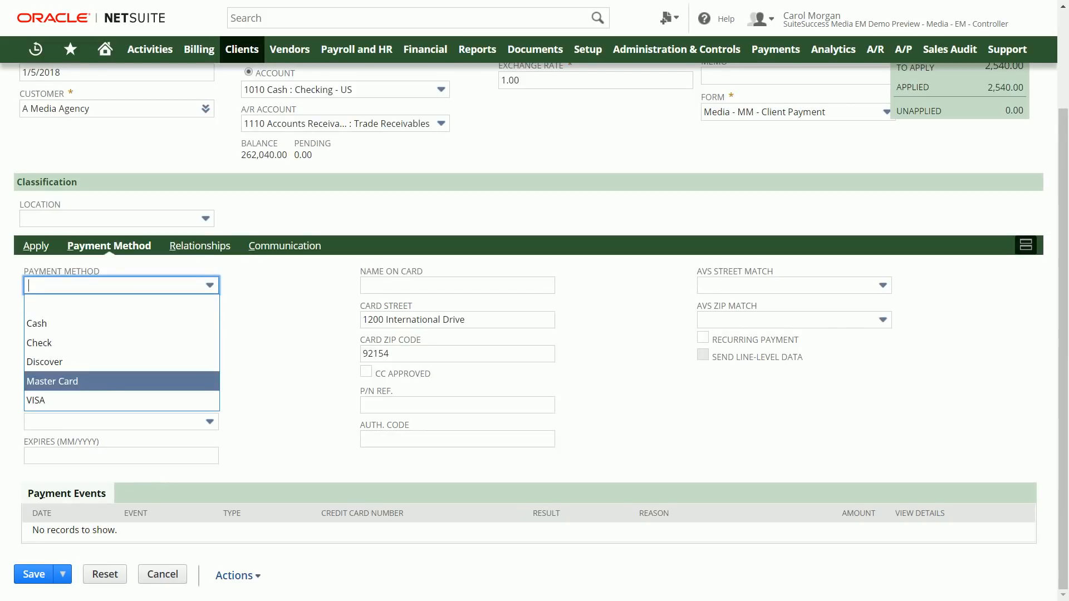
{"action": "key", "text": "Escape"}
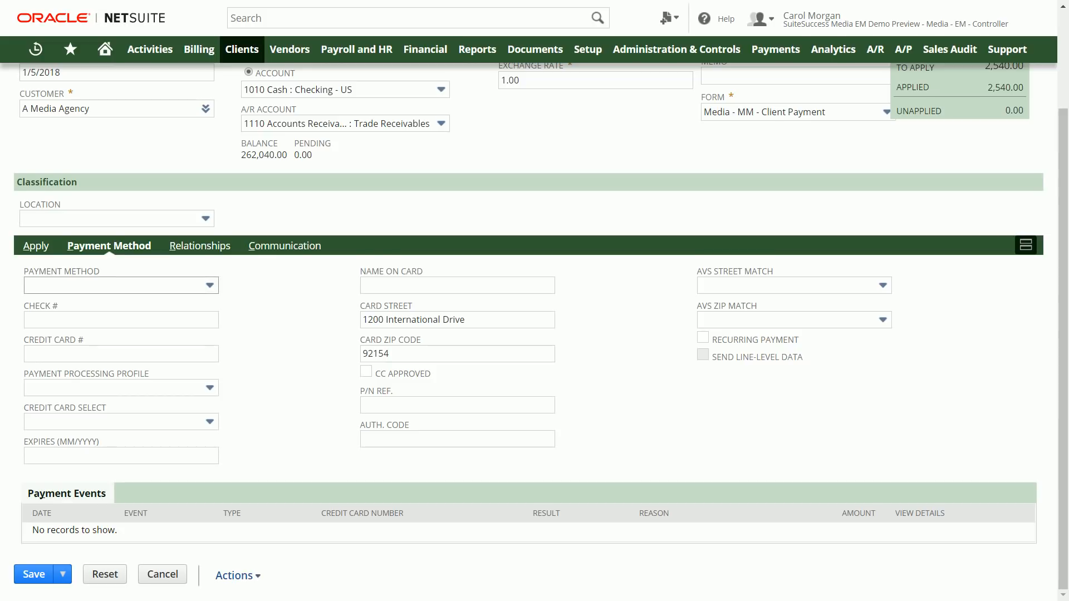
{"action": "left_click", "coordinate": [210, 285]}
{"action": "left_click", "coordinate": [112, 323]}
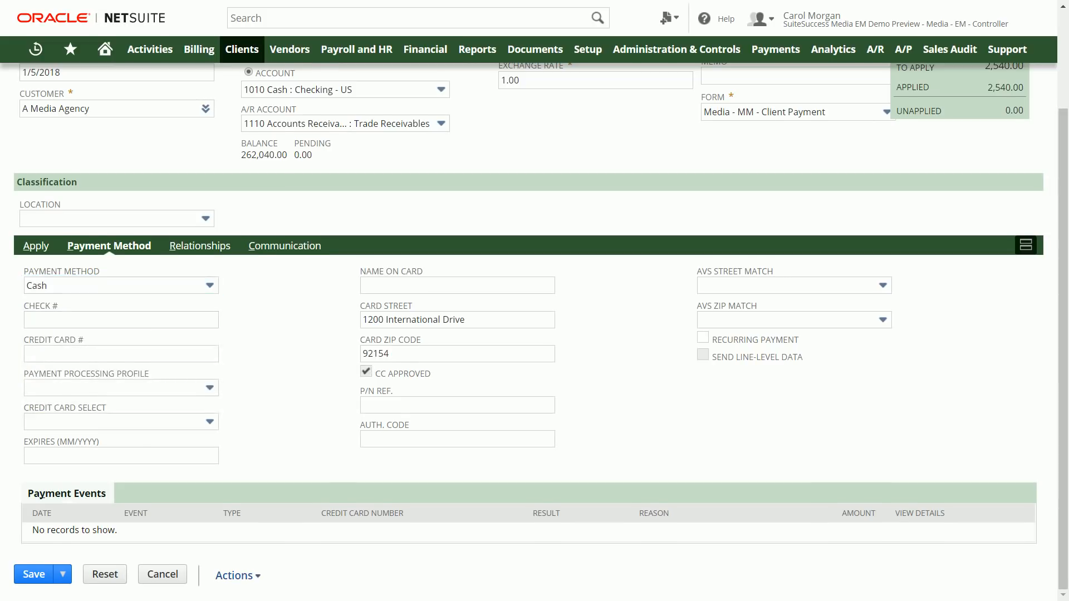
{"action": "scroll", "coordinate": [530, 332], "scroll_direction": "up", "scroll_amount": 3}
{"action": "left_click", "coordinate": [34, 103]}
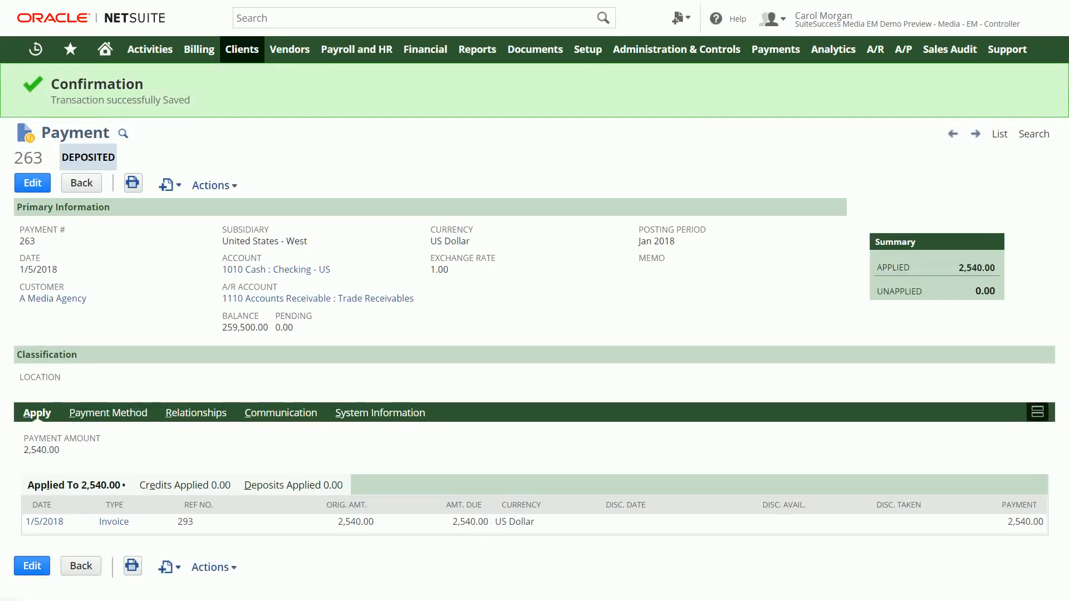
Review the debit and credit accounts in the payment's GL impact and return to the payment record
{"action": "mouse_move", "coordinate": [214, 186]}
{"action": "left_click", "coordinate": [223, 289]}
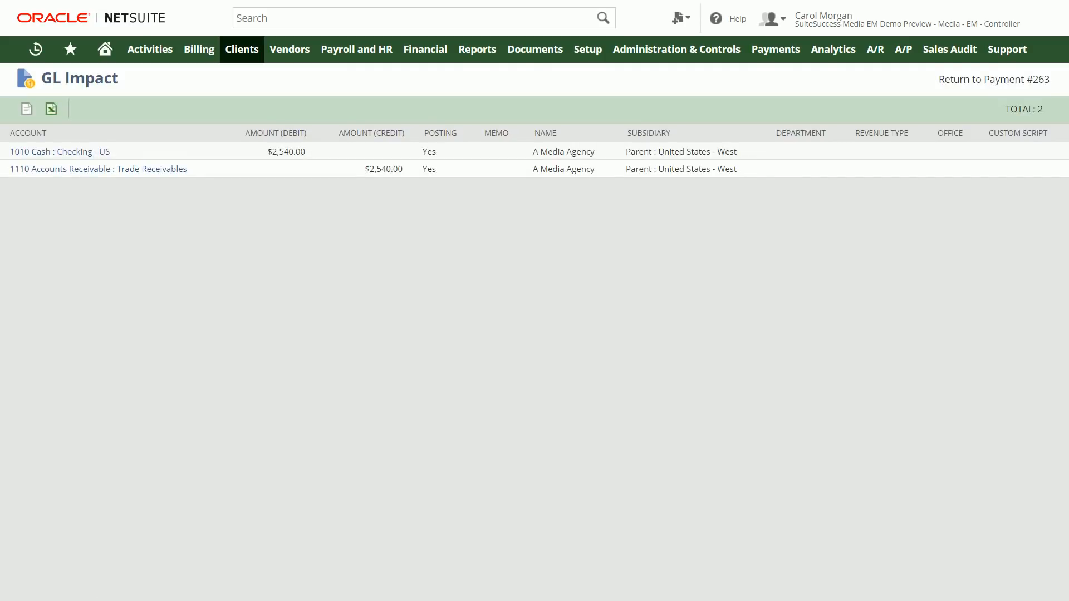
{"action": "mouse_move", "coordinate": [11, 111]}
{"action": "left_mouse_down"}
{"action": "mouse_move", "coordinate": [35, 124]}
{"action": "mouse_move", "coordinate": [320, 163]}
{"action": "left_mouse_up"}
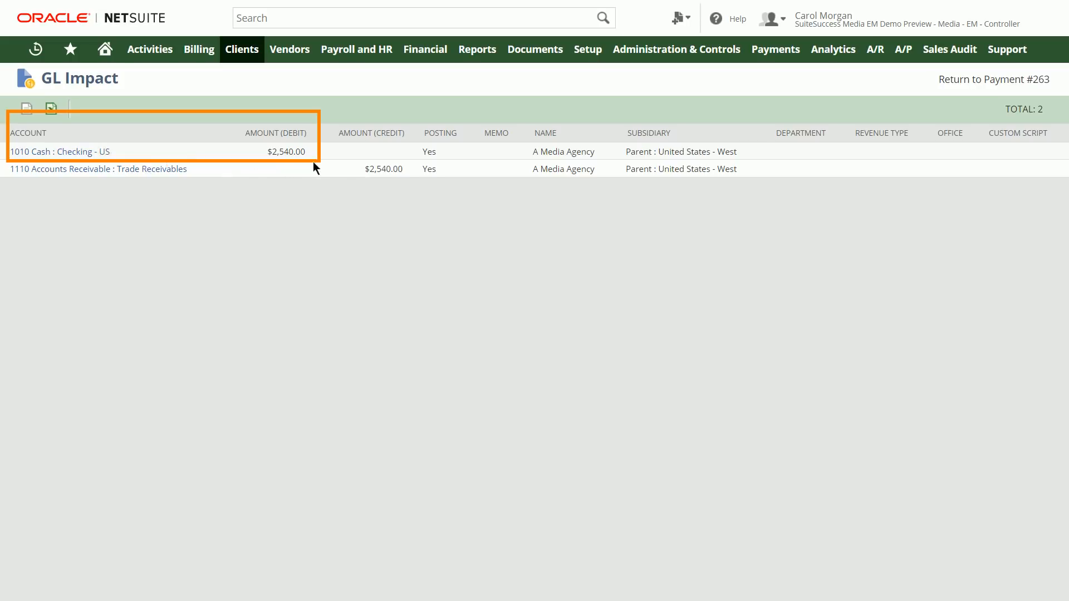
{"action": "left_click_drag", "start_coordinate": [337, 154], "coordinate": [409, 185]}
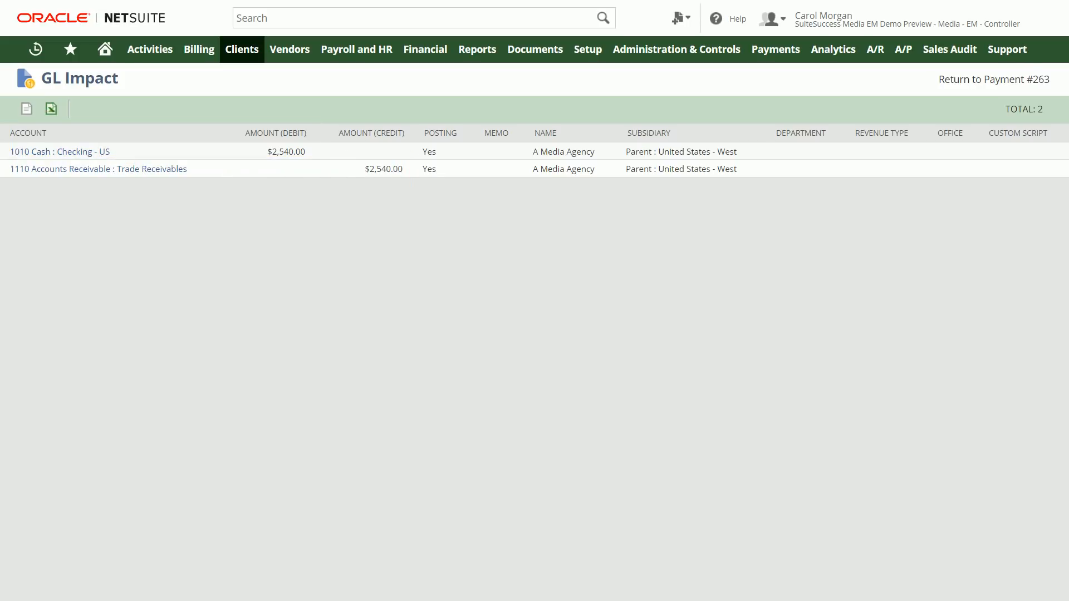
{"action": "left_click", "coordinate": [196, 280]}
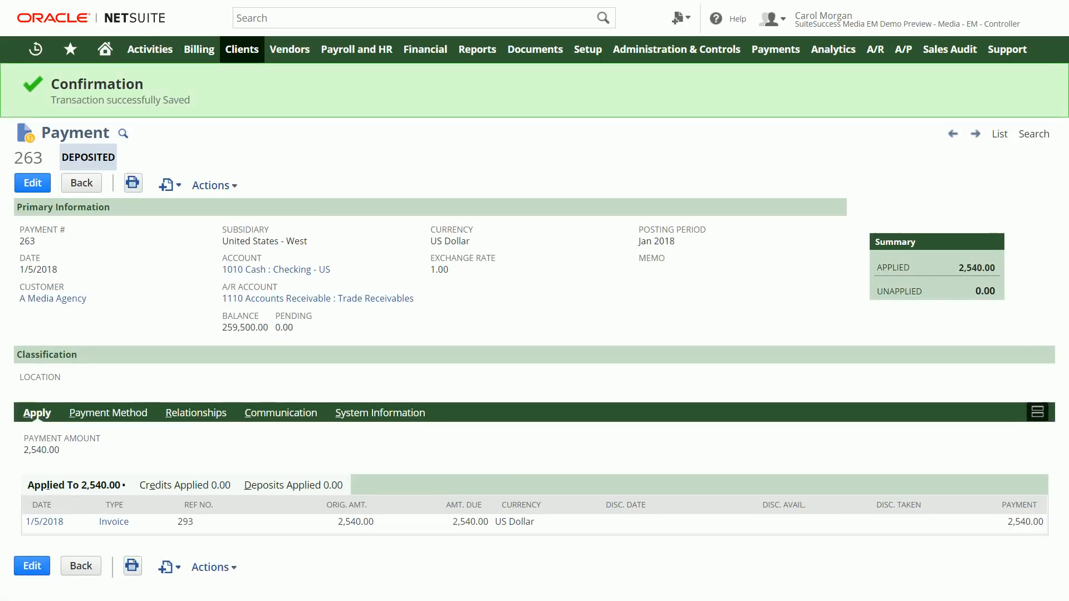
Trace the payment to its invoice and source insertion order, review the order's related records, and return to the home dashboard
{"action": "left_click", "coordinate": [114, 522]}
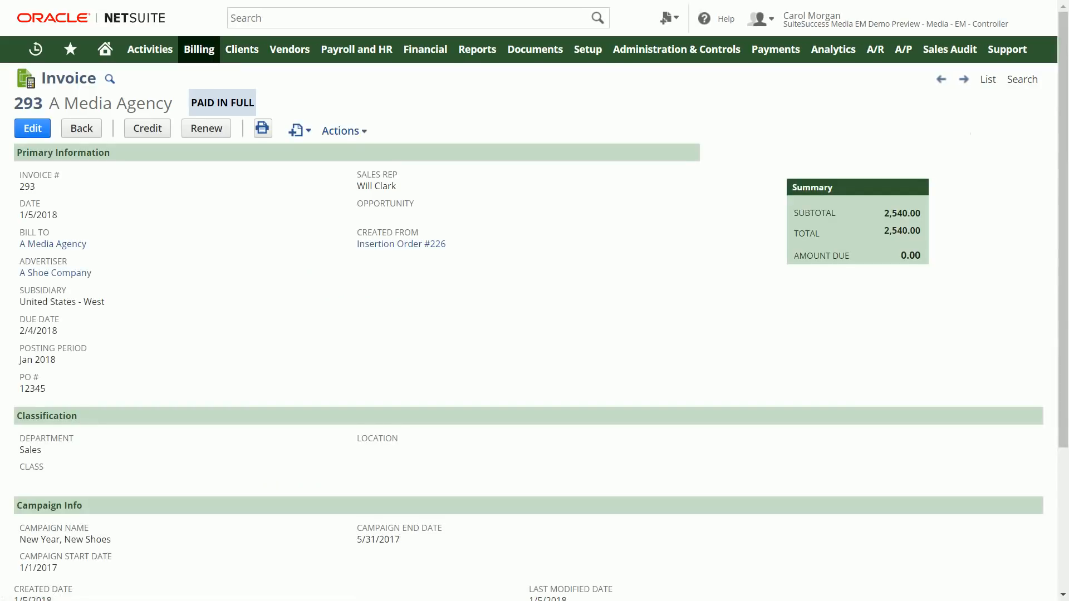
{"action": "left_click", "coordinate": [401, 244]}
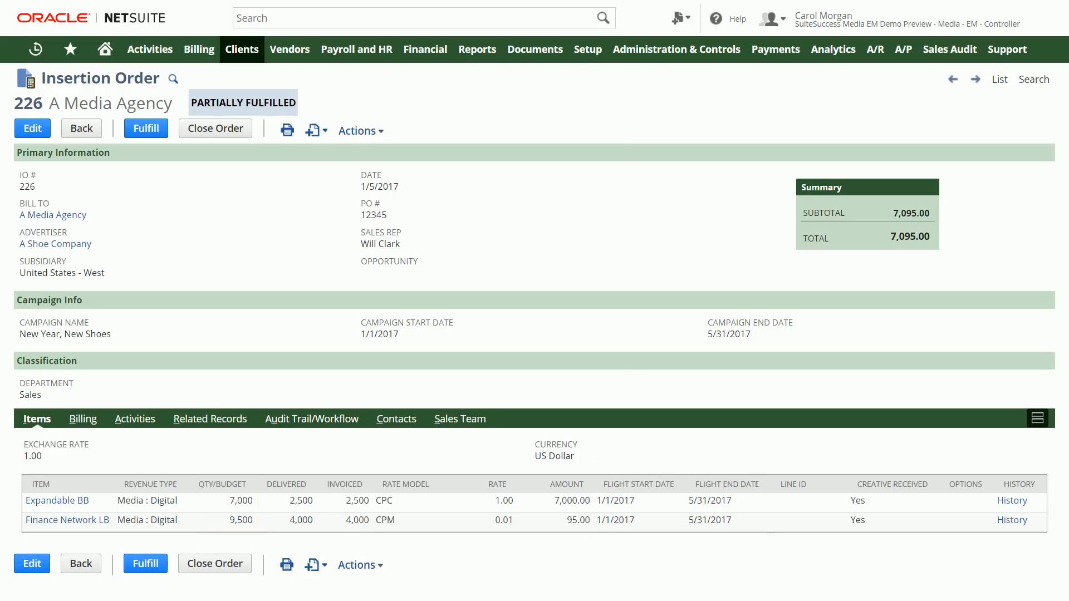
{"action": "left_click", "coordinate": [210, 419]}
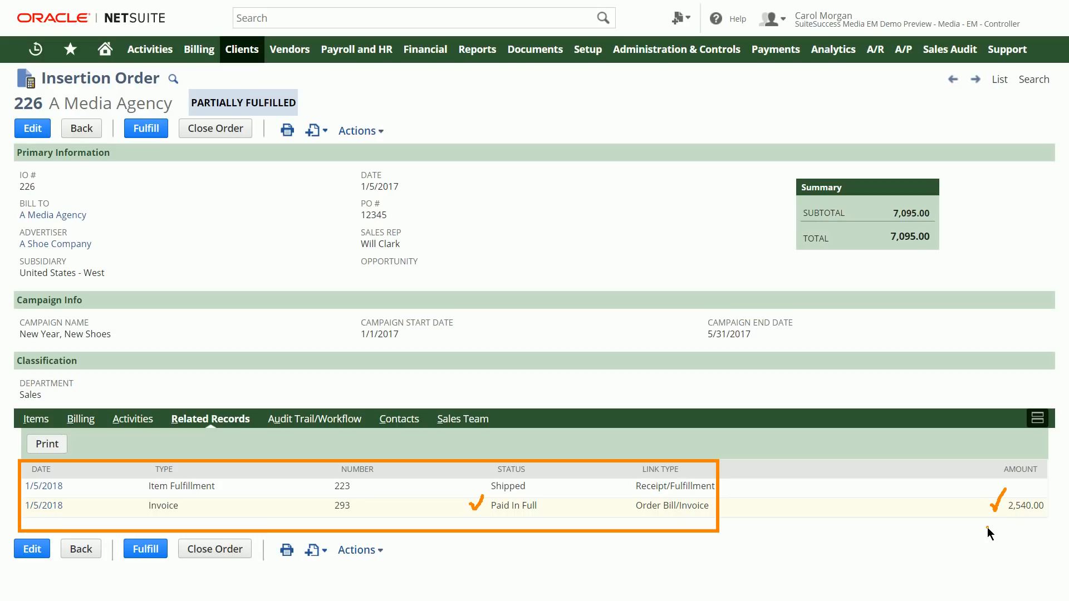
{"action": "left_click", "coordinate": [105, 49]}
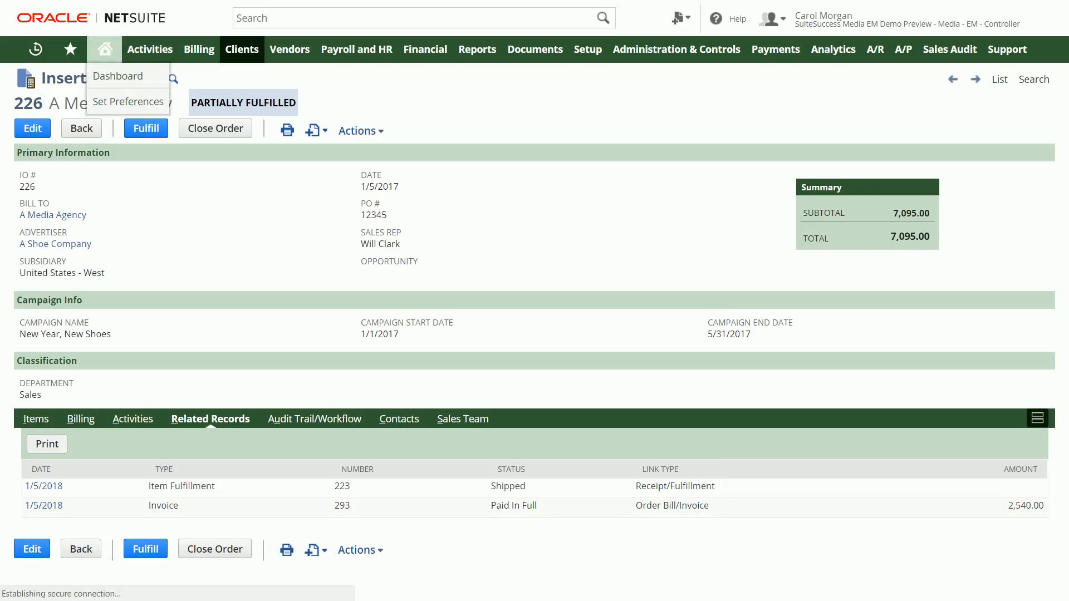